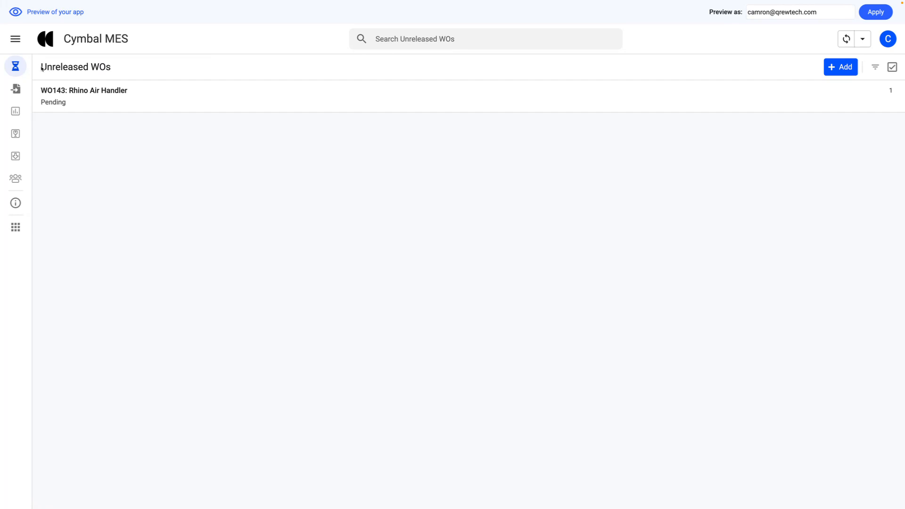
- Add an unreleased work order for the Rhino Air Handler with planned quantity 1, raise its lot number and save it
drag(41, 68, 116, 71)
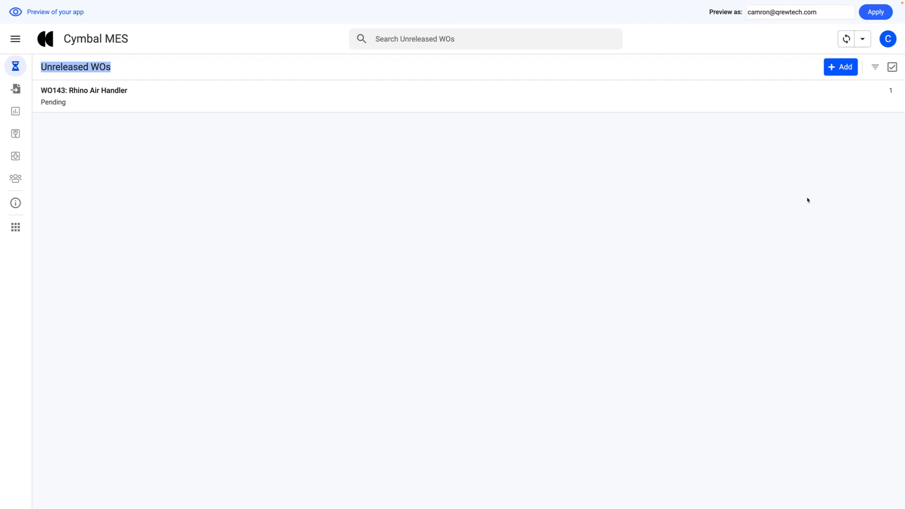
click(844, 69)
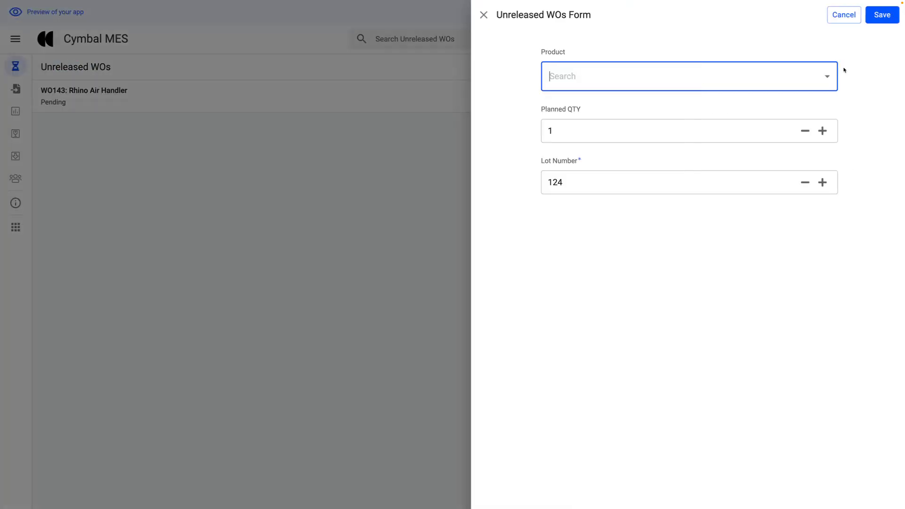
click(823, 77)
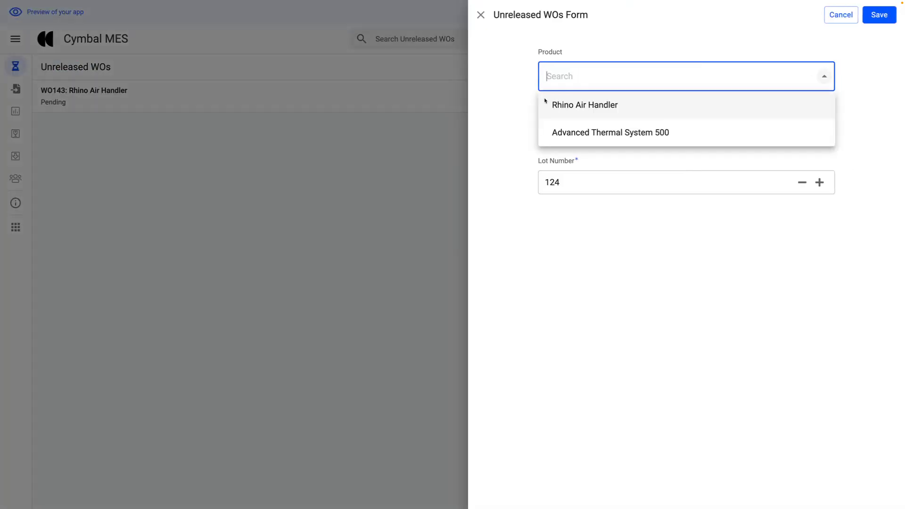
click(570, 105)
click(545, 130)
double_click(546, 130)
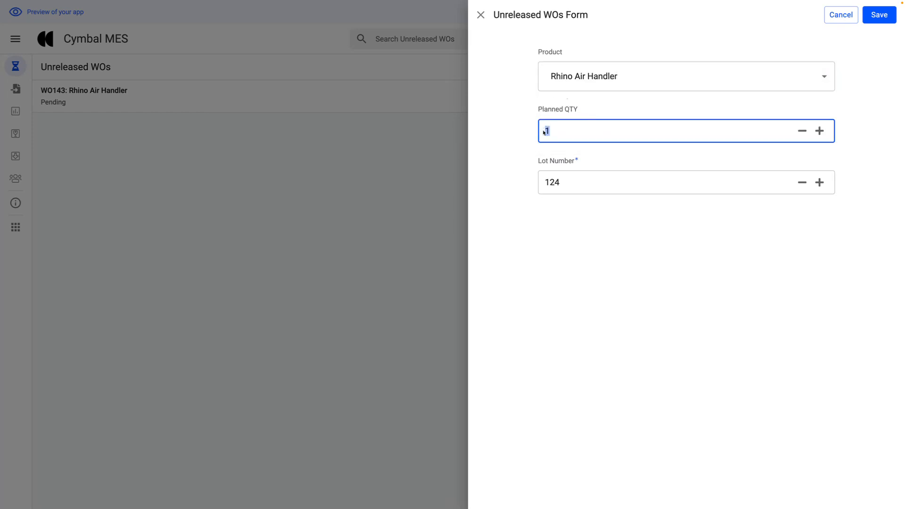
click(832, 259)
click(819, 182)
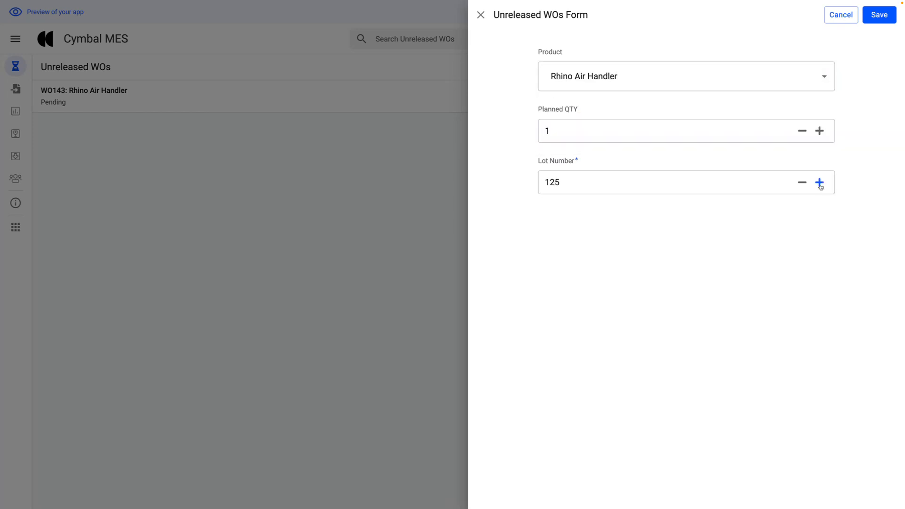
click(819, 184)
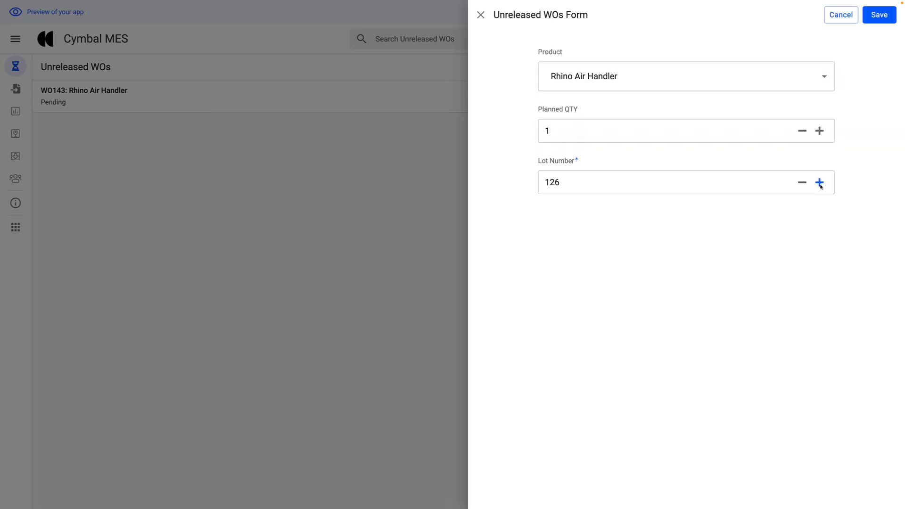
click(882, 17)
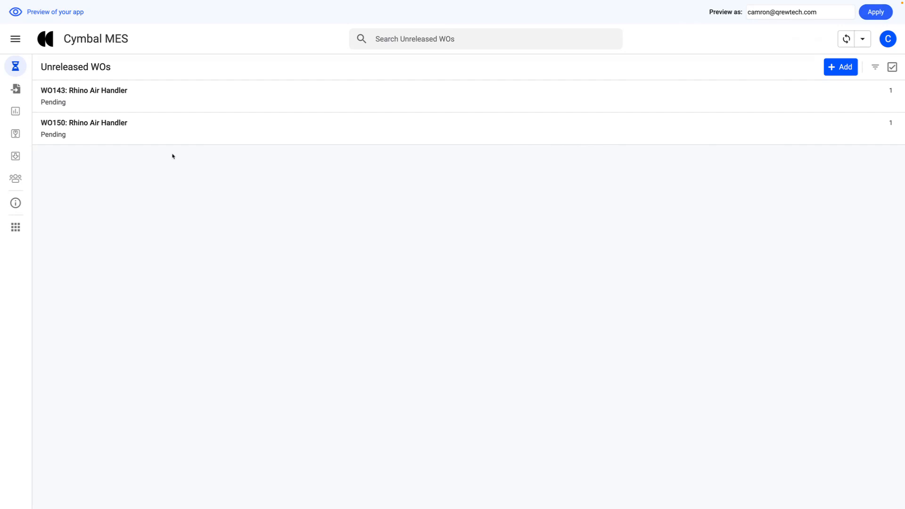
- Release work order WO150 and open it from the released work orders
click(184, 133)
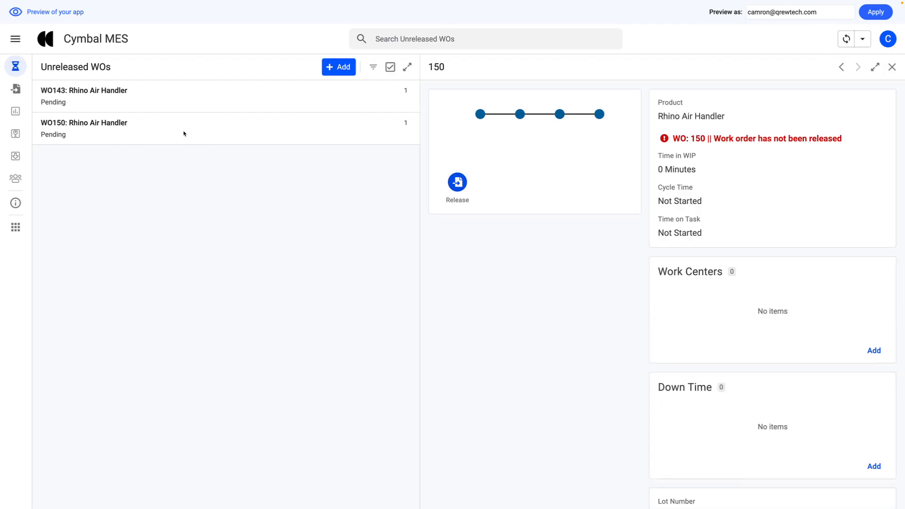
click(457, 182)
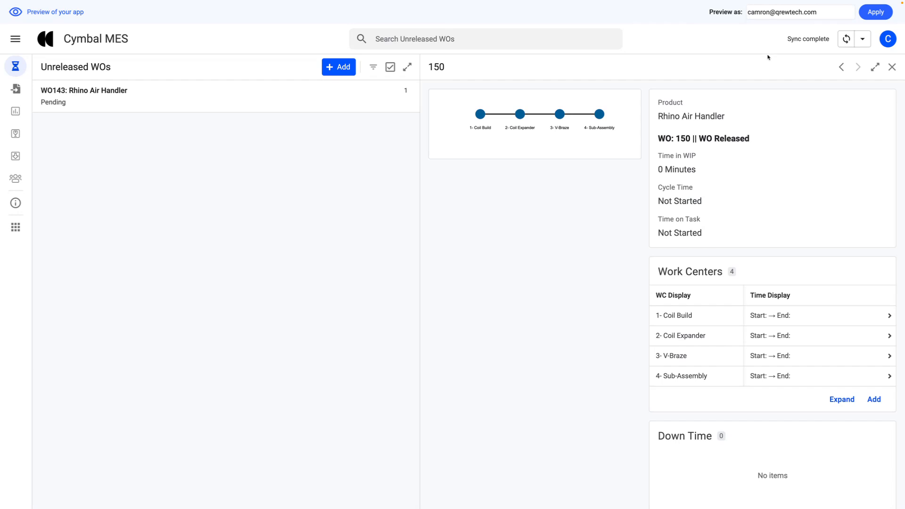
click(15, 88)
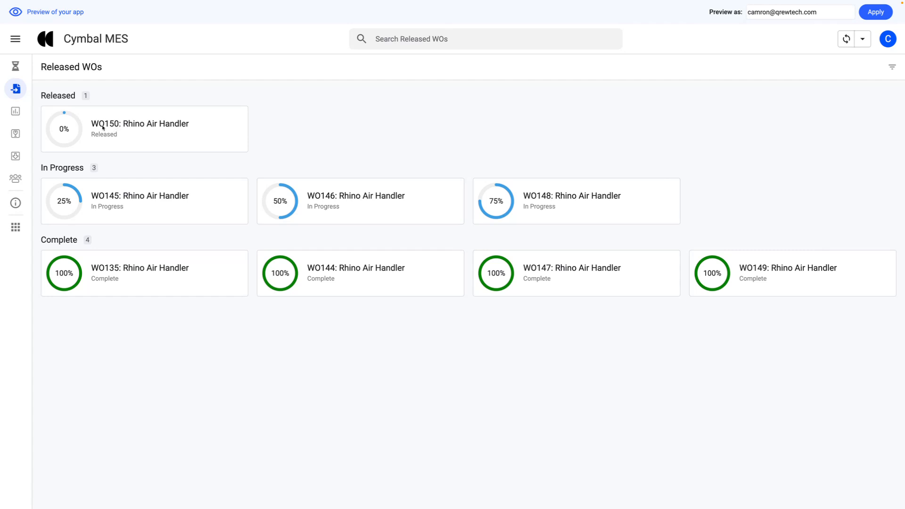
click(145, 128)
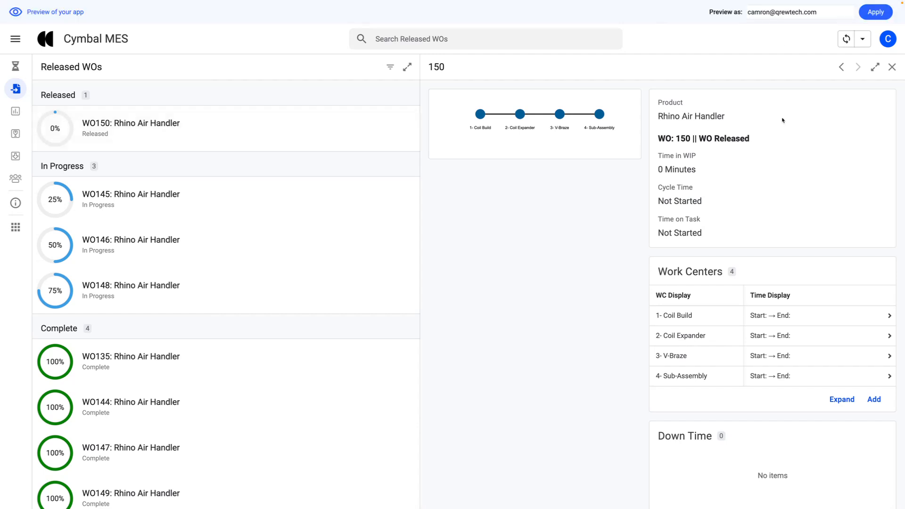
- Preview the app as the Coil Build user by entering that user's e-mail
triple_click(766, 15)
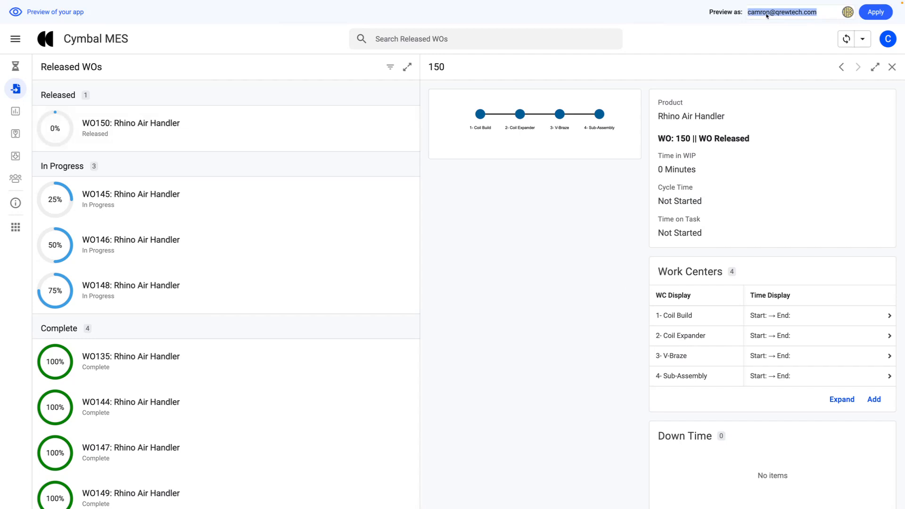
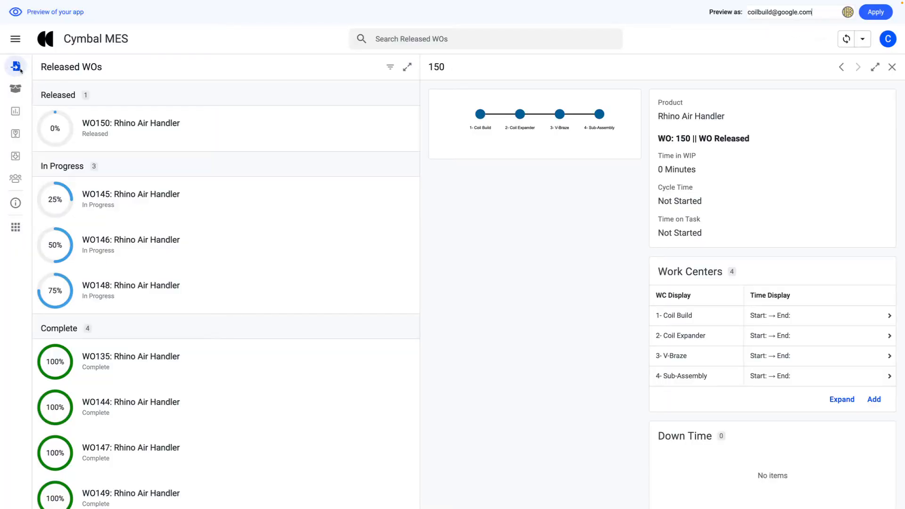
- Open WO150 among Coil Build's work orders and start work at its 1- Coil Build work center
click(20, 70)
click(21, 93)
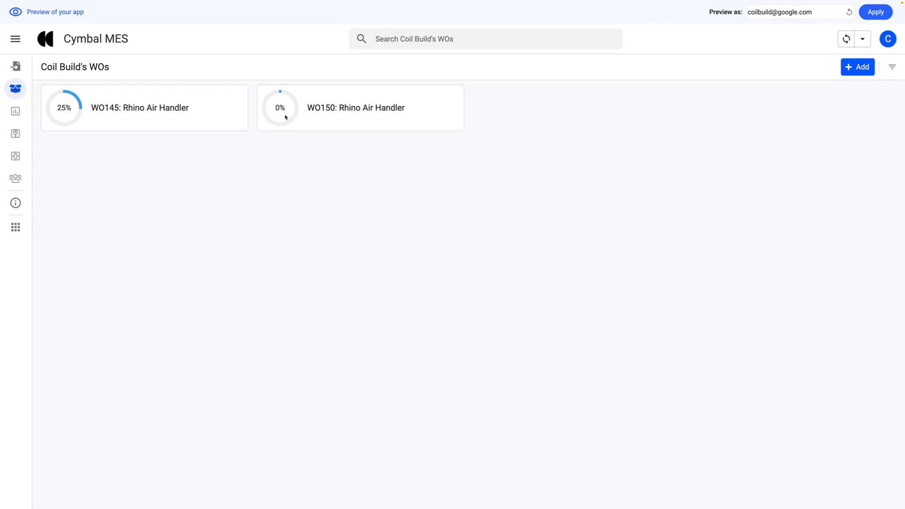
click(345, 111)
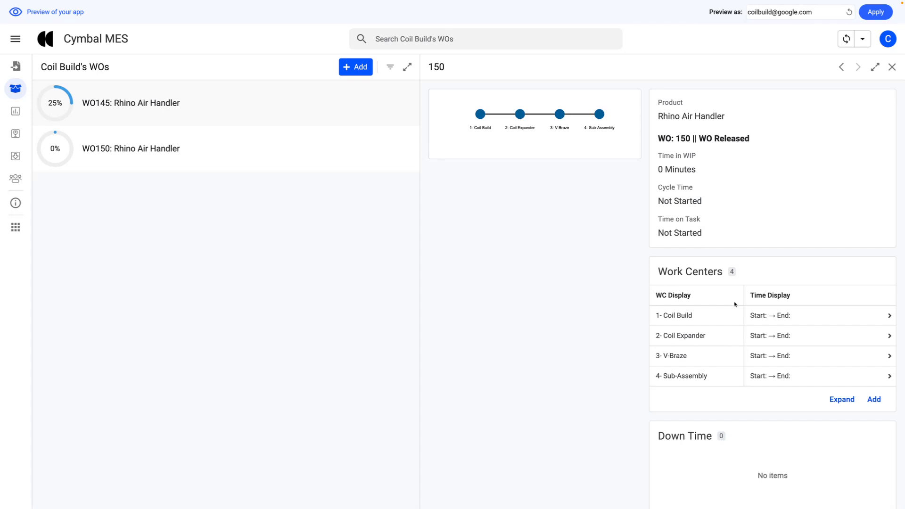
click(772, 317)
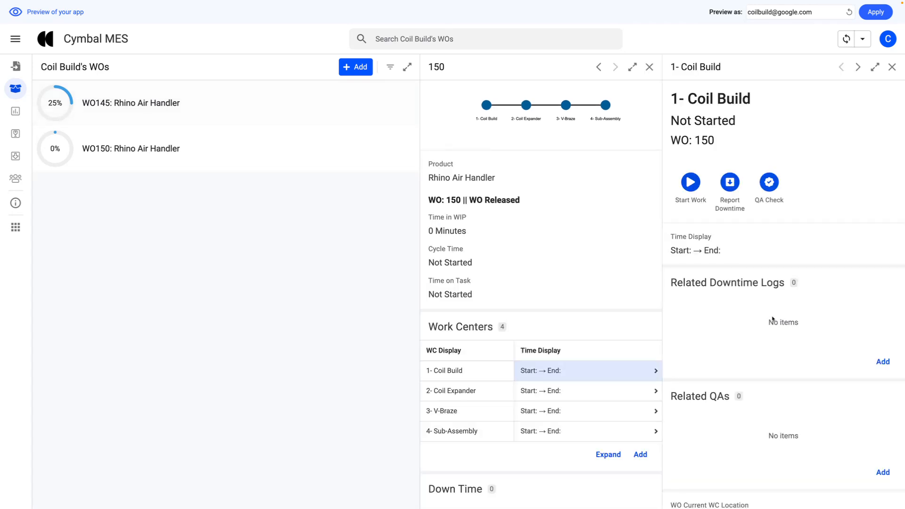
click(691, 182)
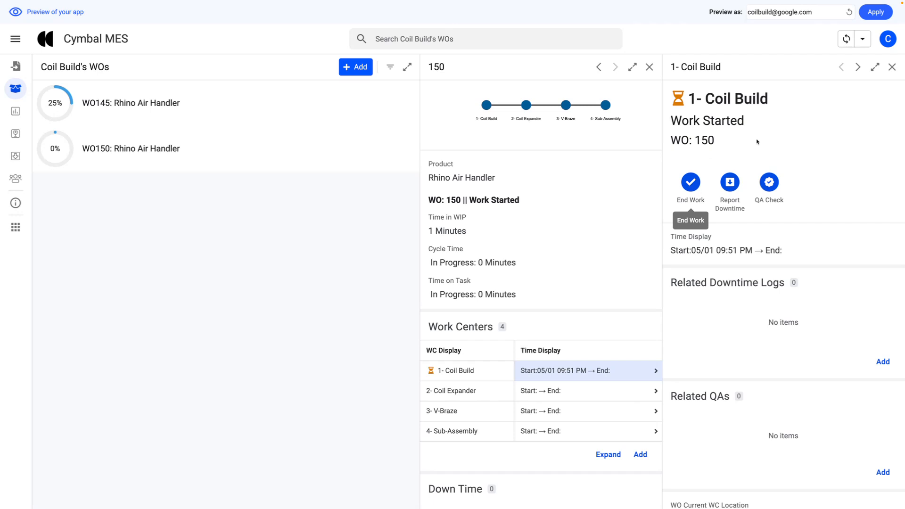
- Report downtime for the Coil Build work center with code C: Electrical Reset, leaving the additional details empty
click(730, 183)
click(606, 88)
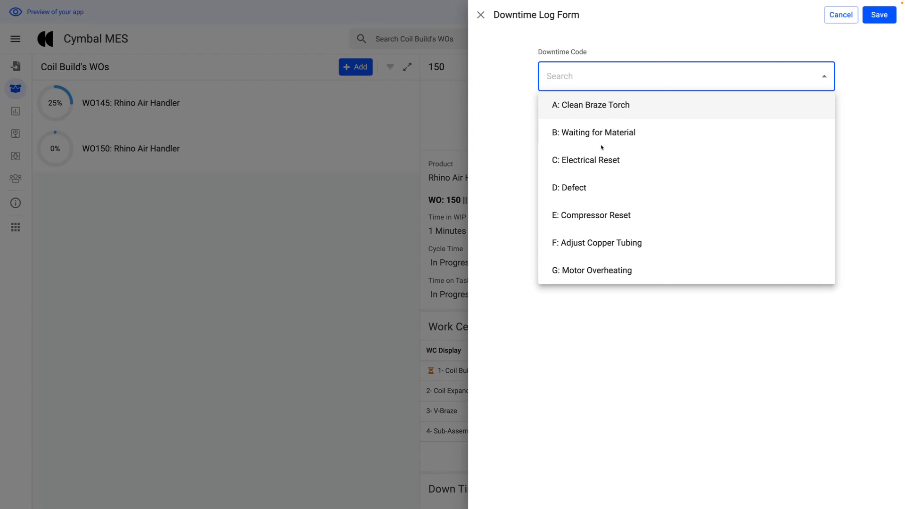
click(601, 161)
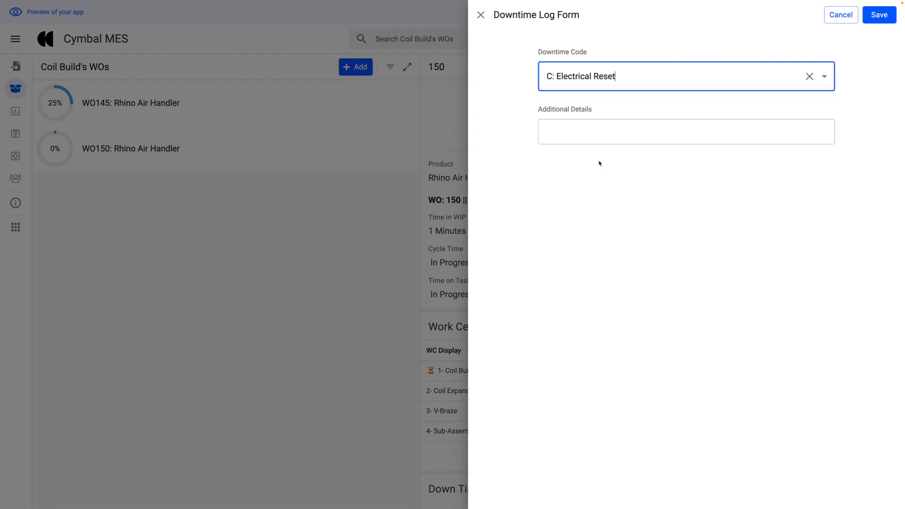
click(594, 139)
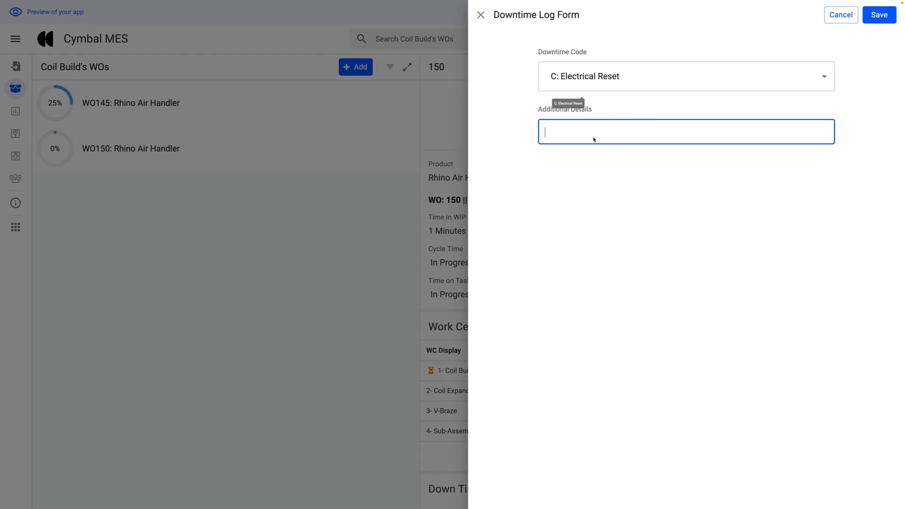
click(877, 16)
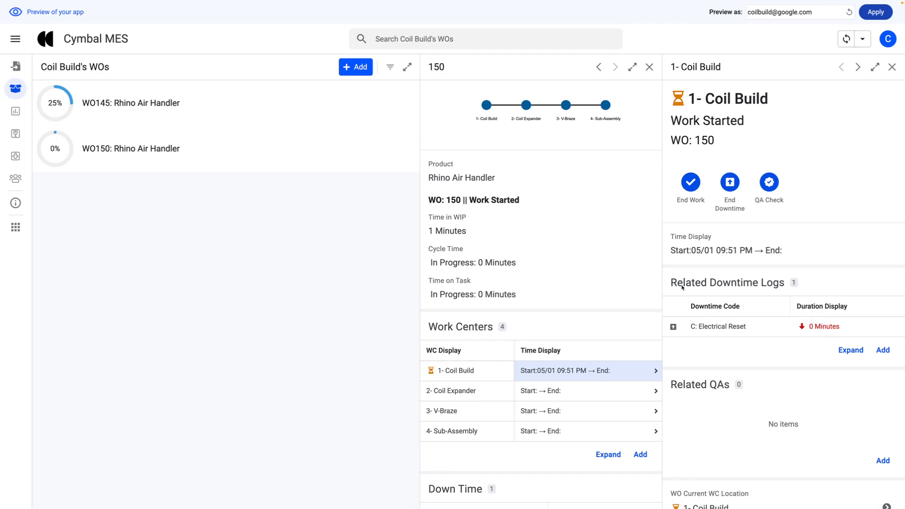
drag(668, 283, 783, 282)
click(838, 284)
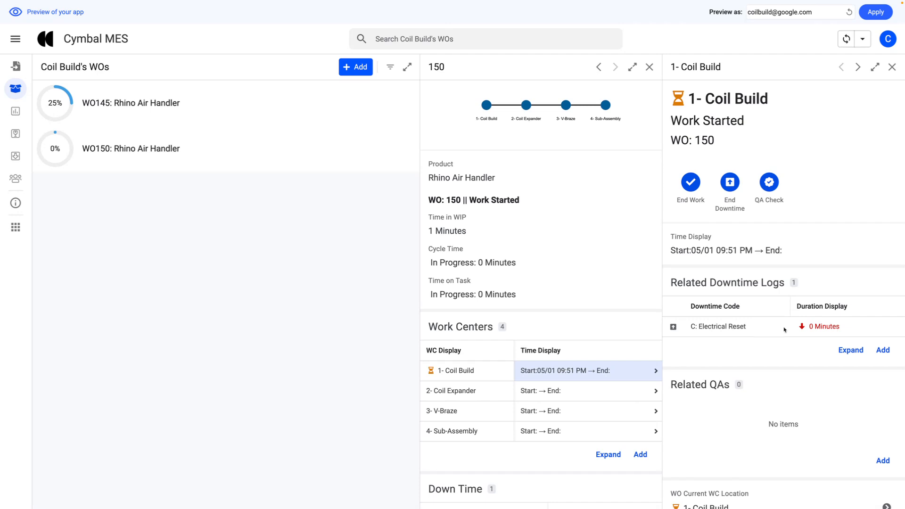
drag(765, 102, 702, 102)
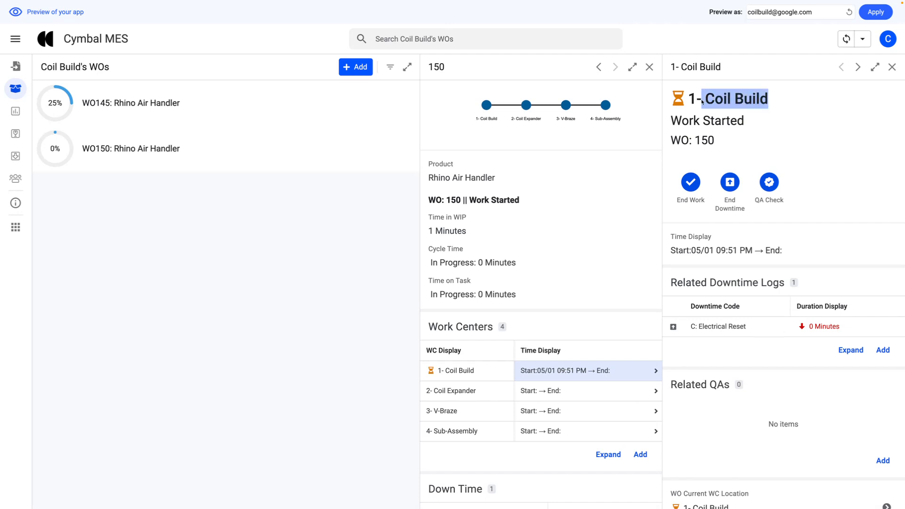
click(800, 136)
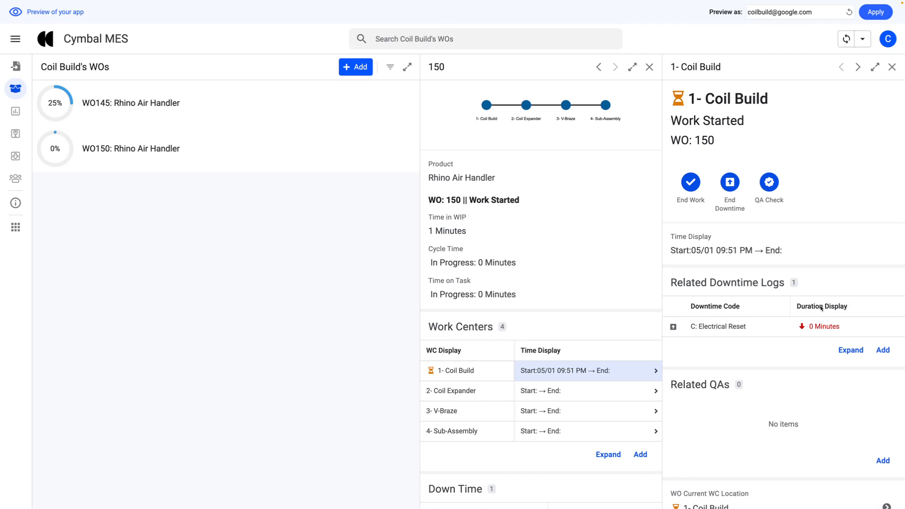
- Leave the QA check form and search the web for "bad weld" in a new browser tab
click(770, 185)
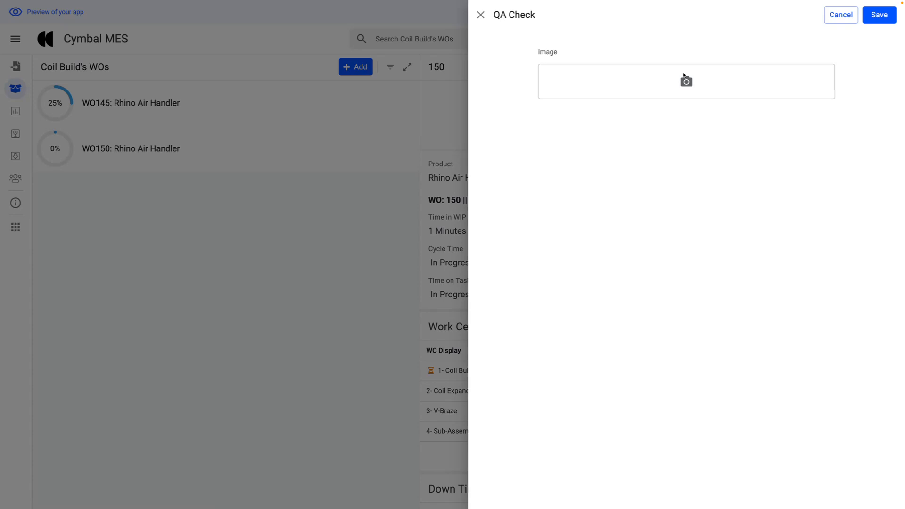
click(49, 312)
mouse_move(2, 288)
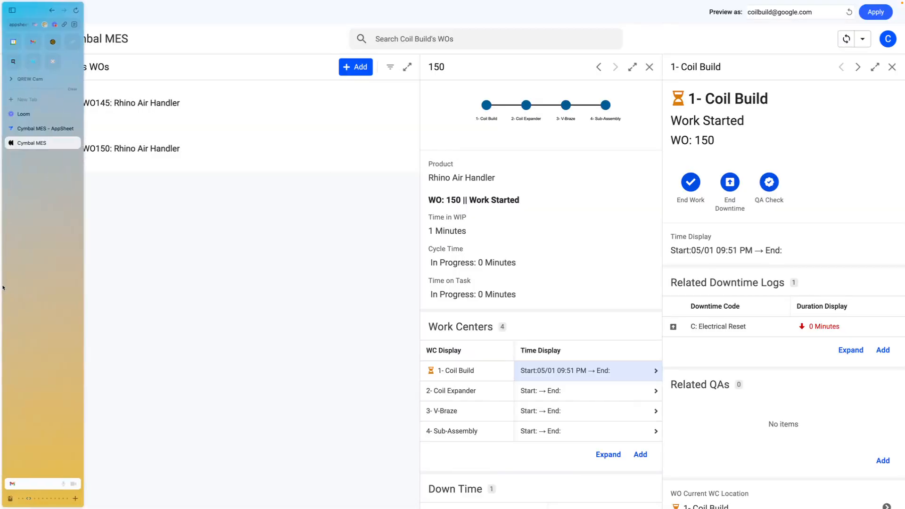
click(32, 103)
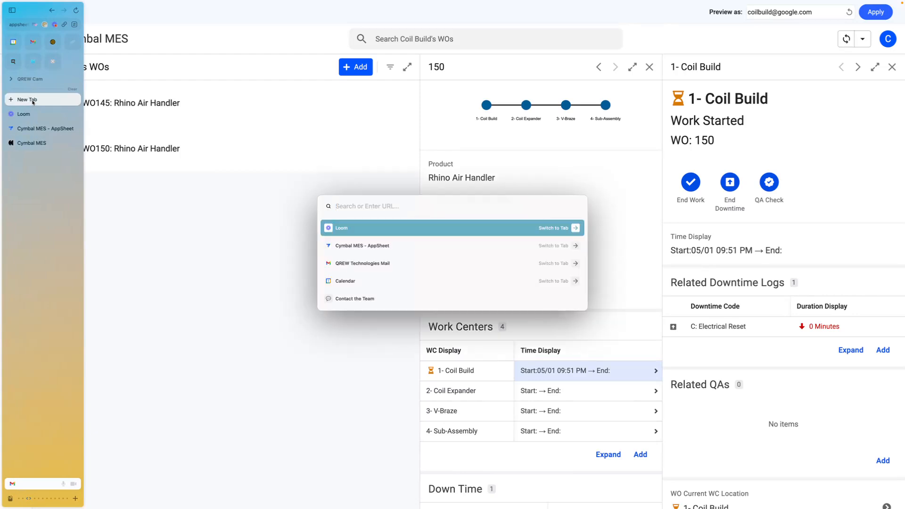
text(g)
key(BackSpace)
key(BackSpace)
text(bad weld)
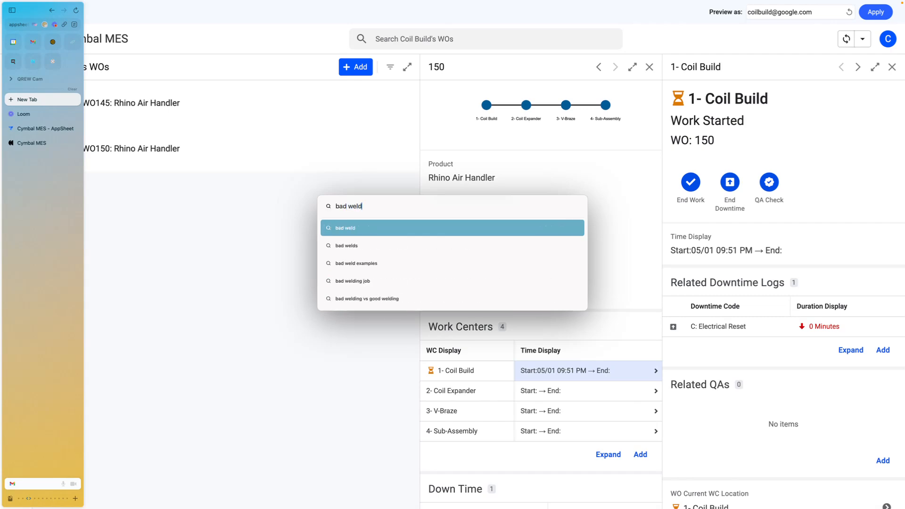
key(Return)
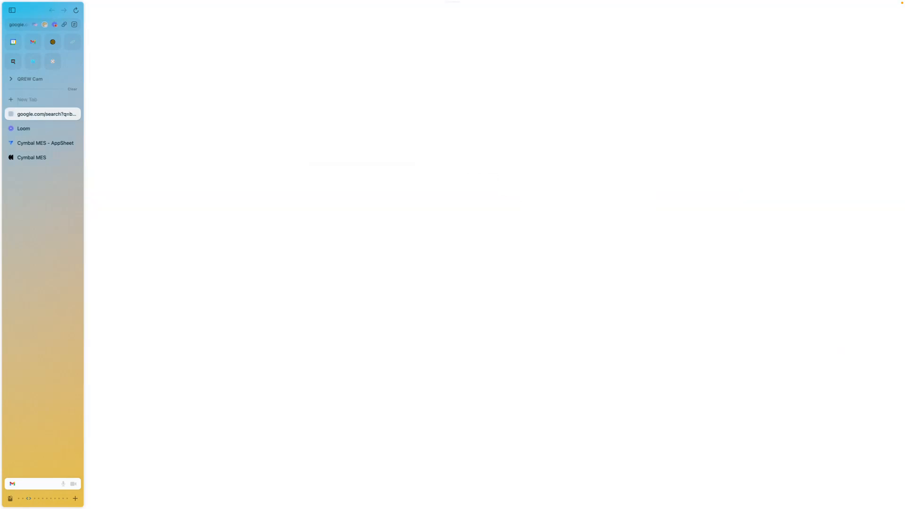
- Open the Acorn Welding good and bad welding image and take separate screenshots of the bad weld and the good weld
click(233, 188)
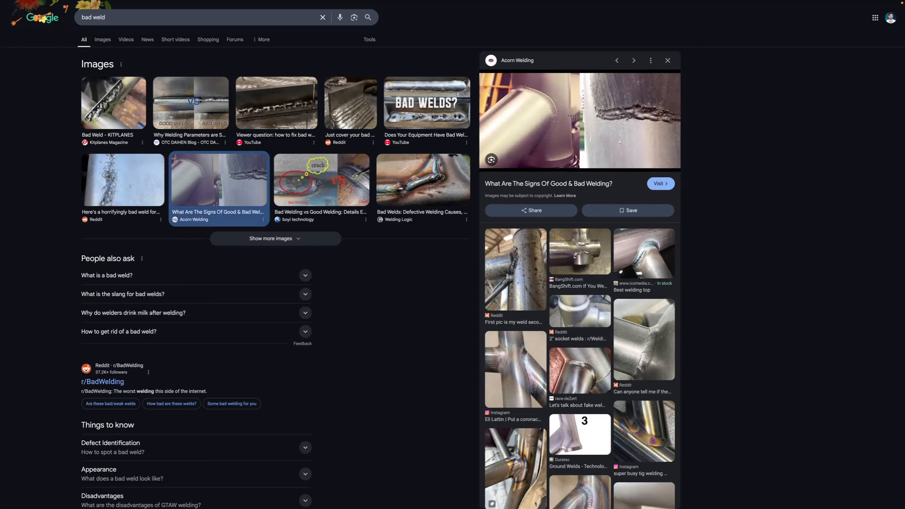
drag(593, 86, 678, 145)
drag(505, 77, 574, 165)
- Return to the Cymbal MES preview and save a Coil Build QA check with the good weld image, Screenshot 2025-05-01 at 9.53.08 PM
mouse_move(2, 146)
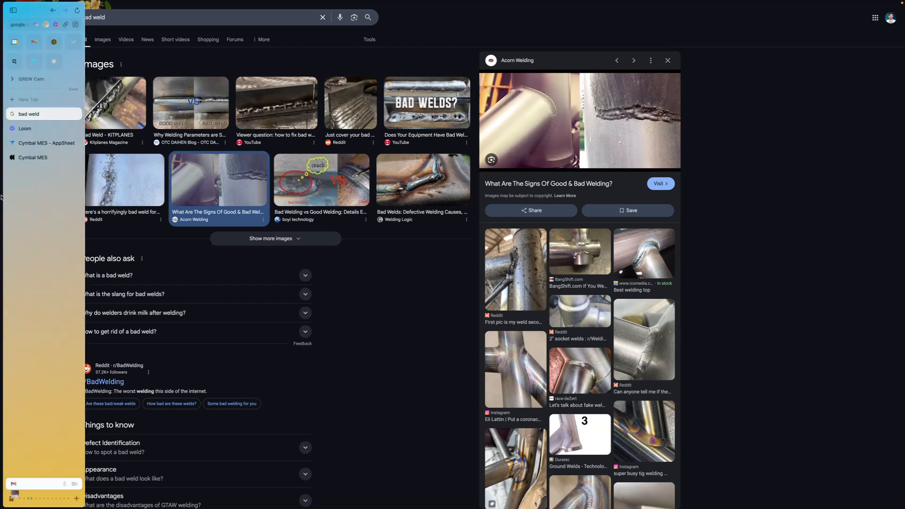
click(34, 143)
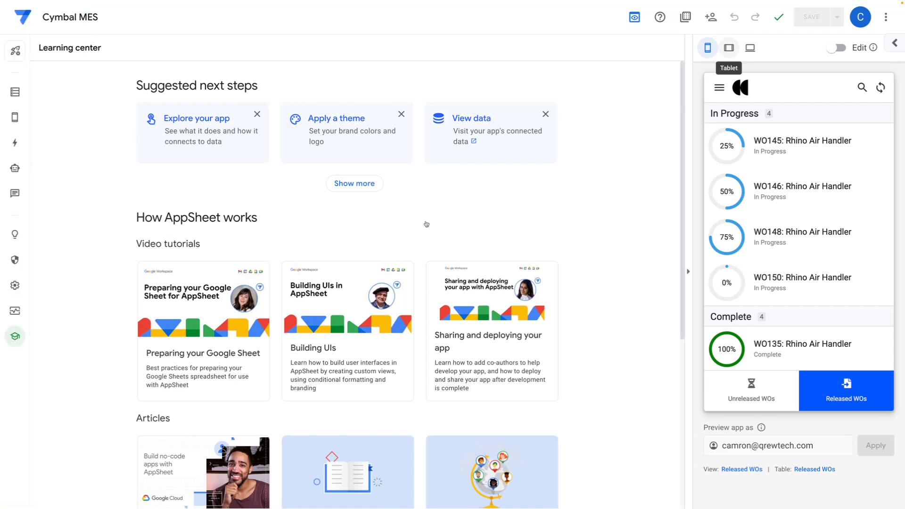
mouse_move(1, 141)
click(34, 158)
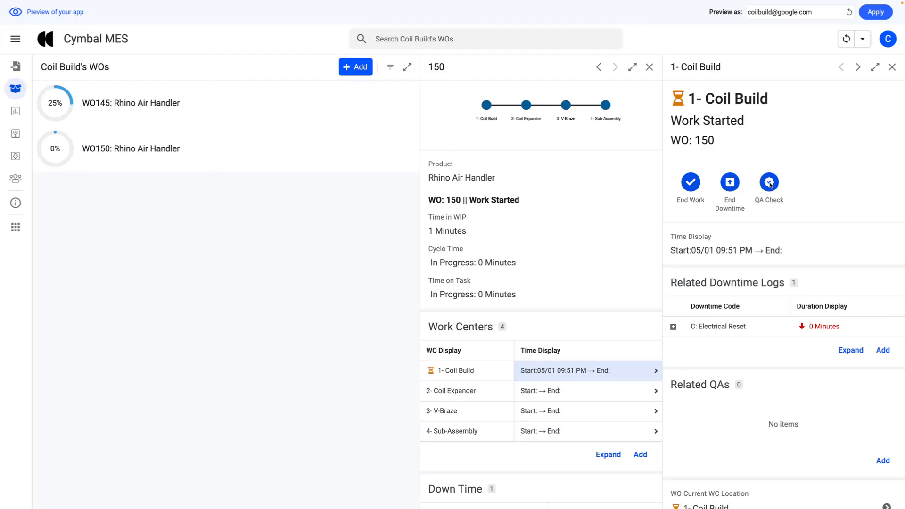
click(770, 185)
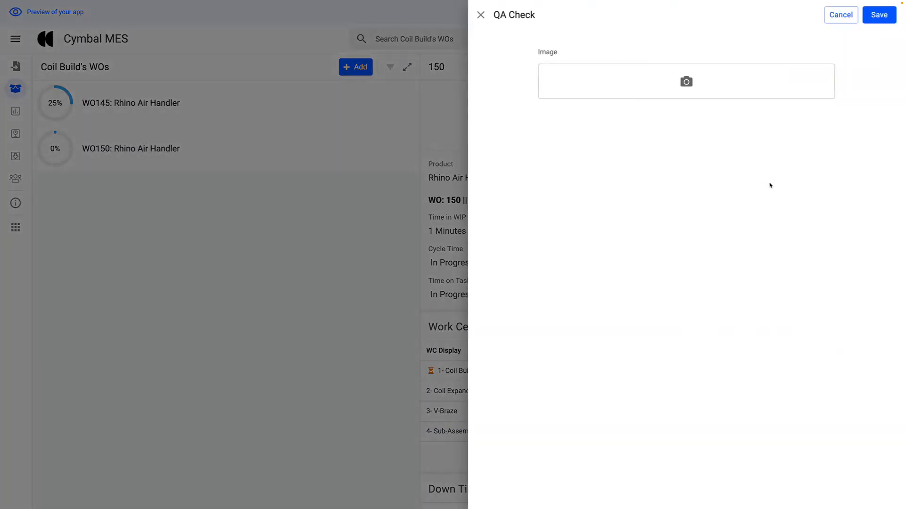
click(687, 83)
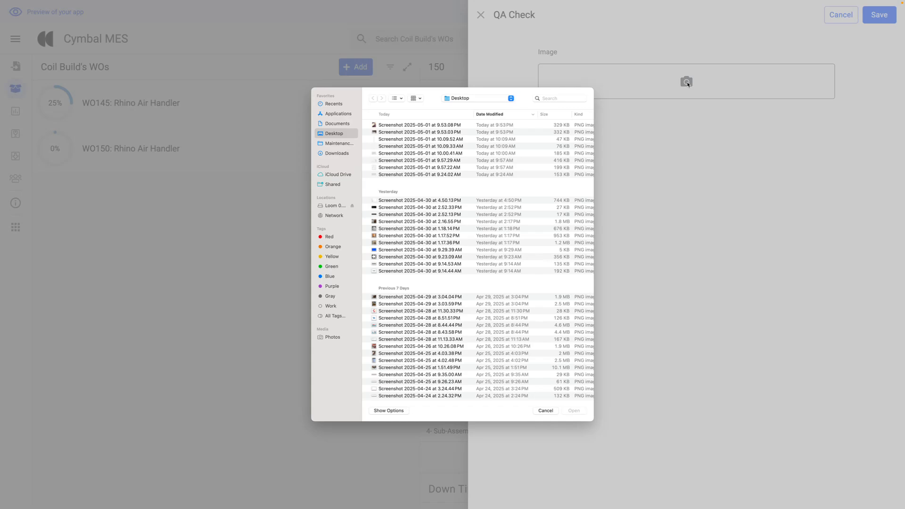
click(437, 125)
key(Return)
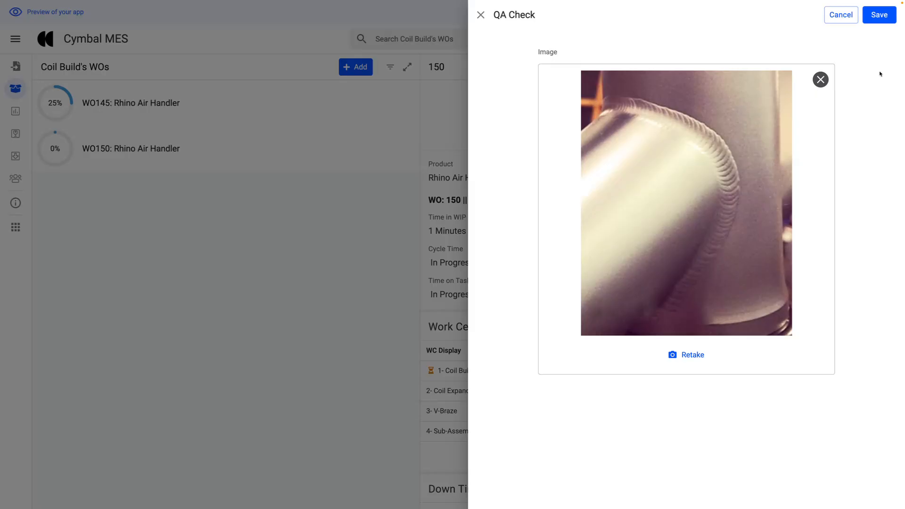
click(880, 16)
- Save a second QA check for Coil Build with the bad weld image, Screenshot 2025-05-01 at 9.53.03 PM
click(769, 183)
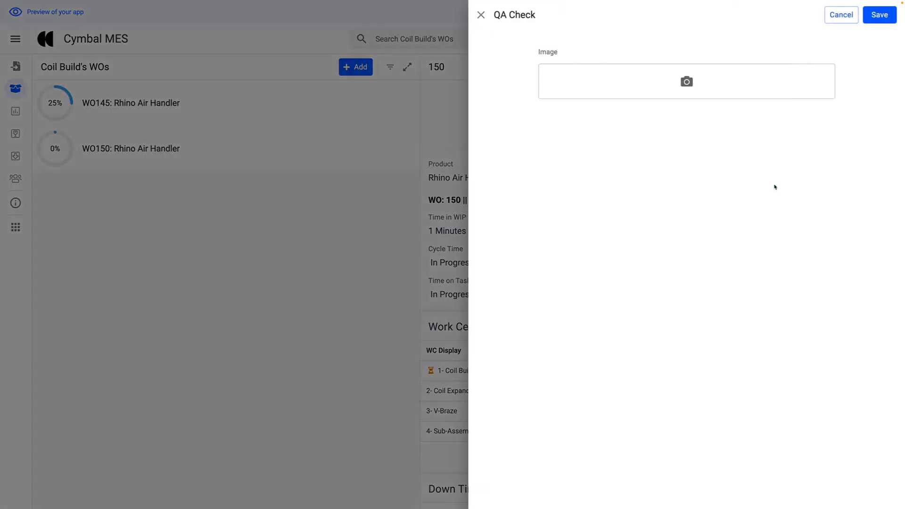
click(686, 82)
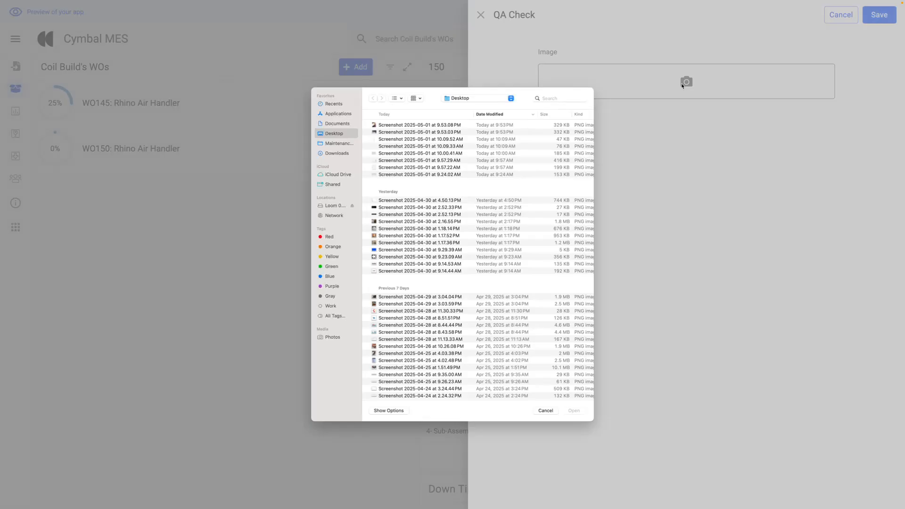
click(394, 133)
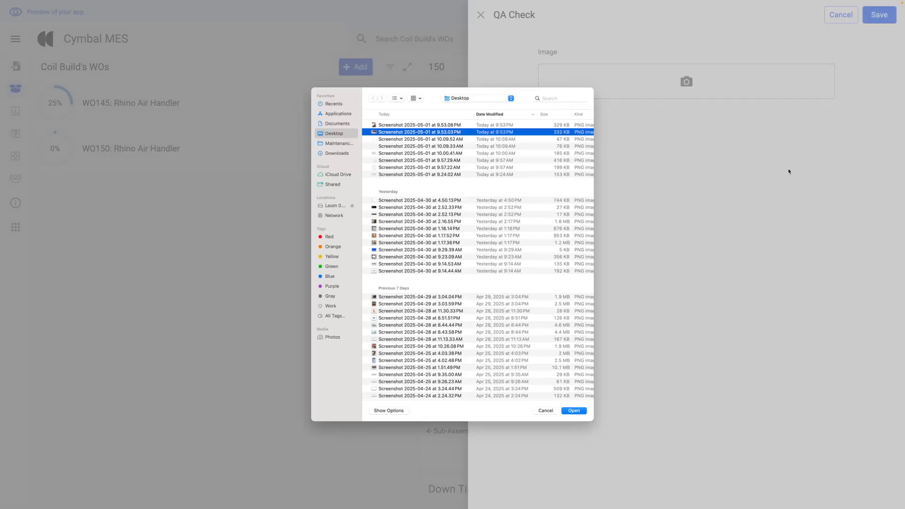
click(578, 412)
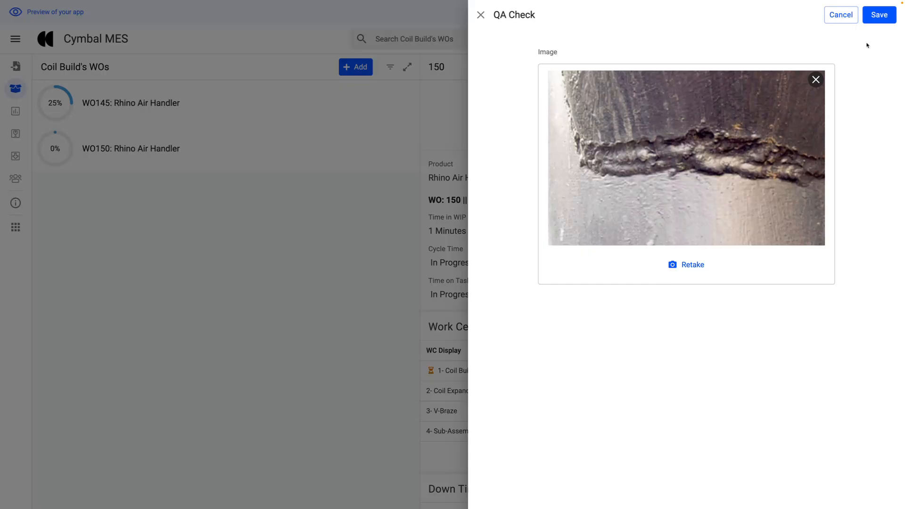
click(880, 16)
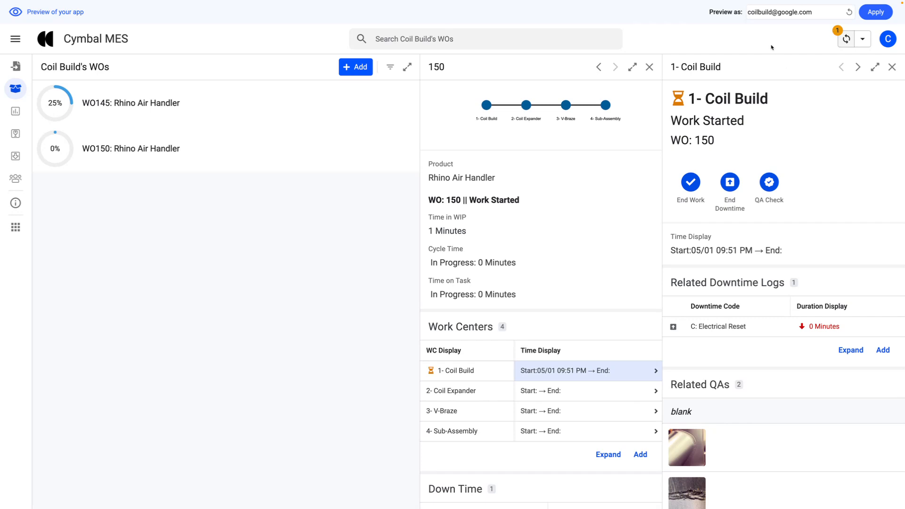
- Open the failed bad weld QA record and assign it defect code B - Specification Failure- Rework
scroll(784, 425, down, 3)
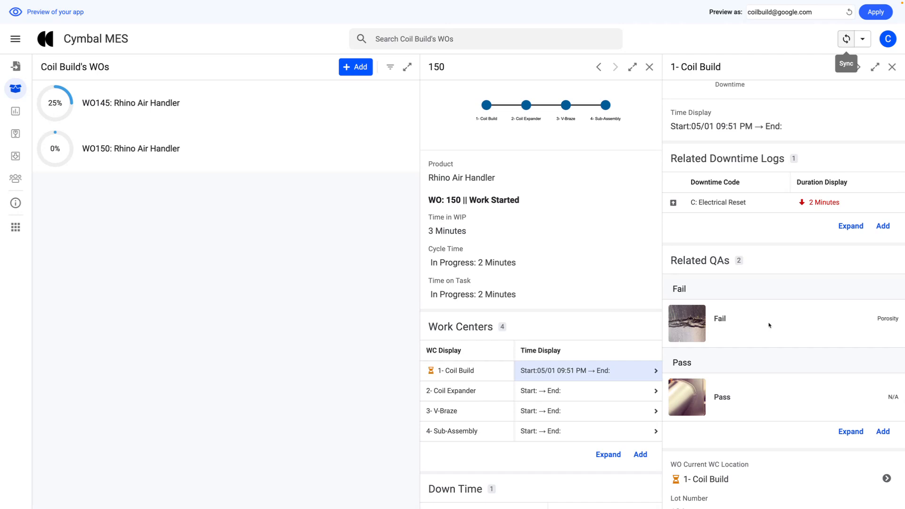
click(796, 329)
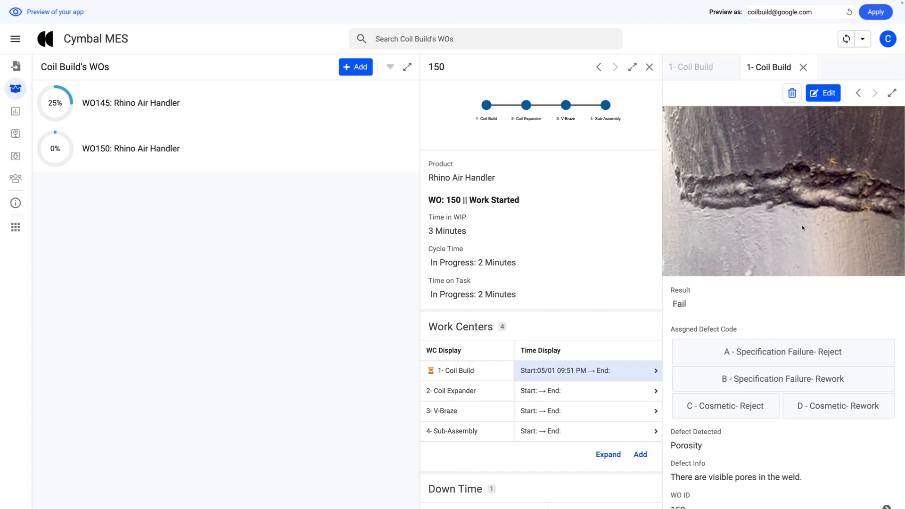
double_click(679, 303)
click(750, 300)
scroll(754, 306, down, 1)
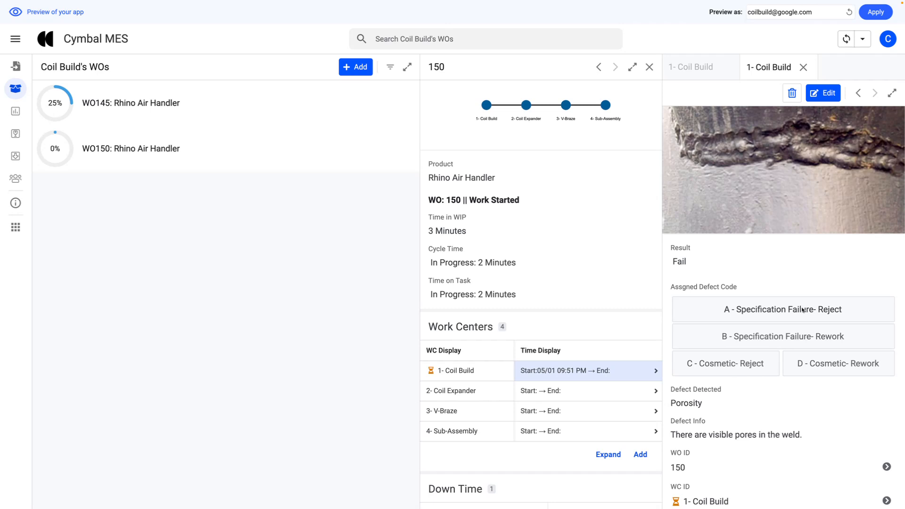
click(828, 340)
- Examine the detected defect and defect info of the failed QA record, and the same fields and result of the passed record
scroll(692, 400, down, 1)
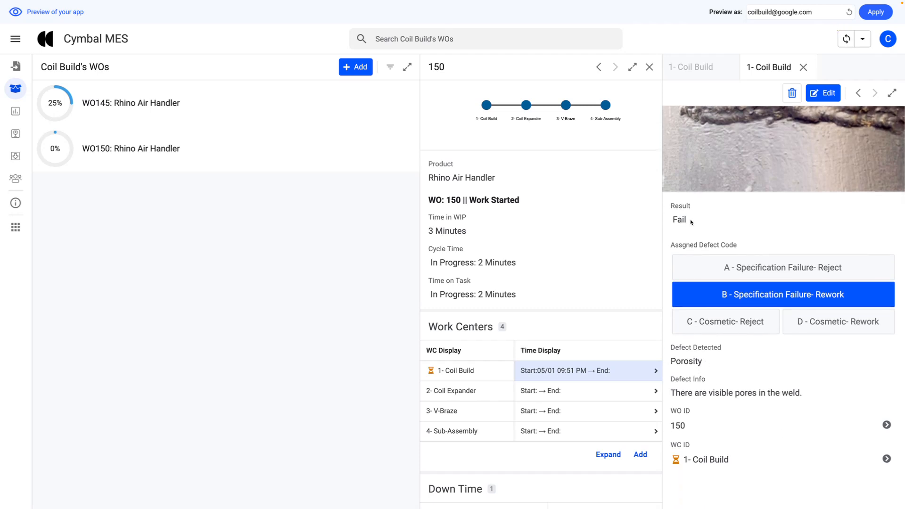
drag(702, 362, 673, 362)
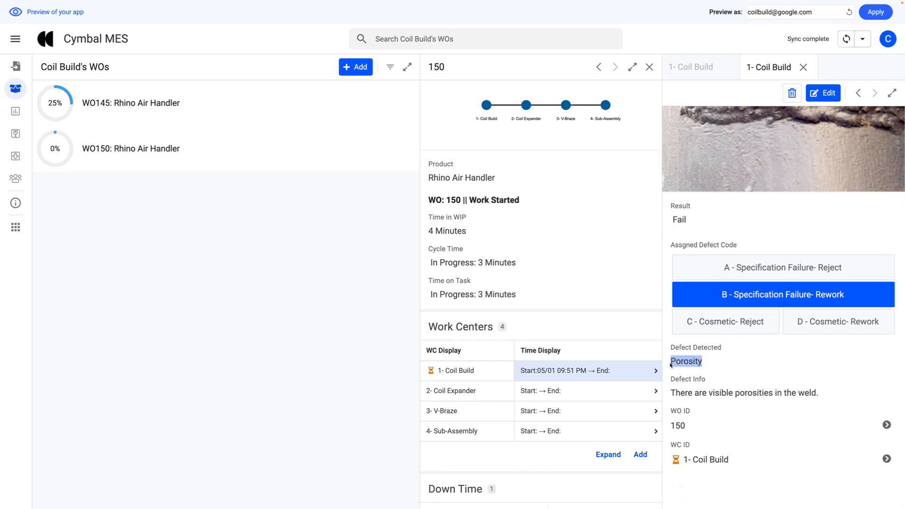
drag(676, 394, 827, 392)
click(831, 386)
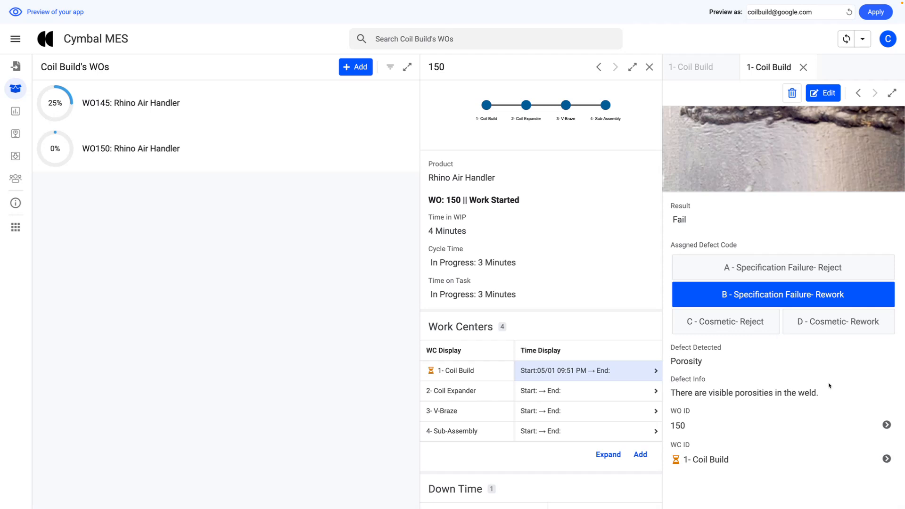
scroll(783, 385, up, 2)
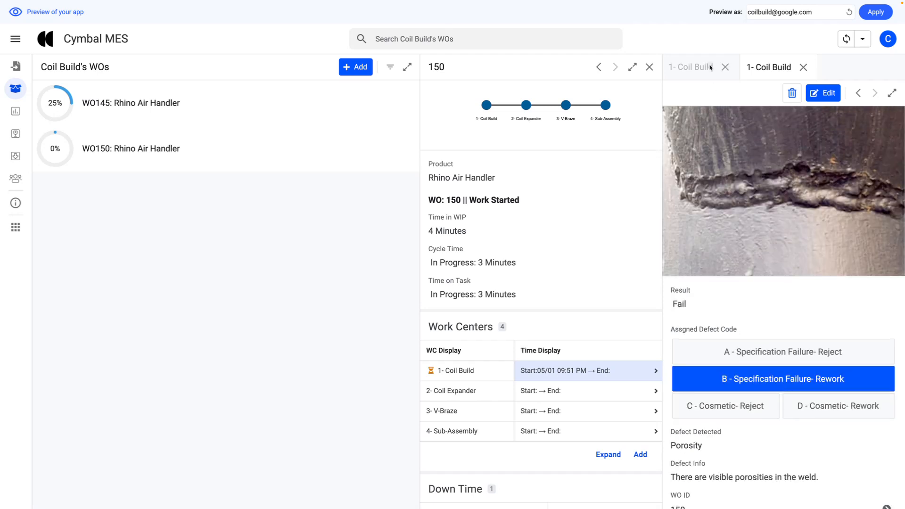
click(688, 67)
scroll(770, 399, down, 1)
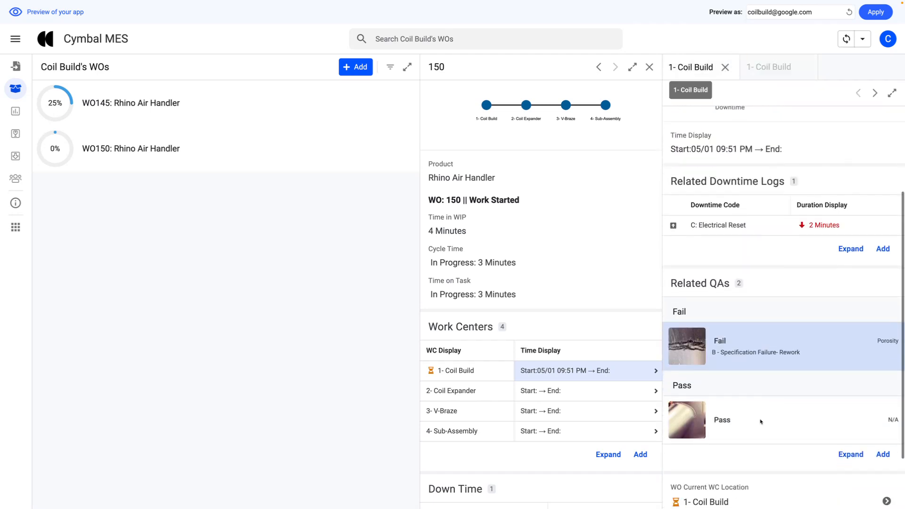
click(760, 418)
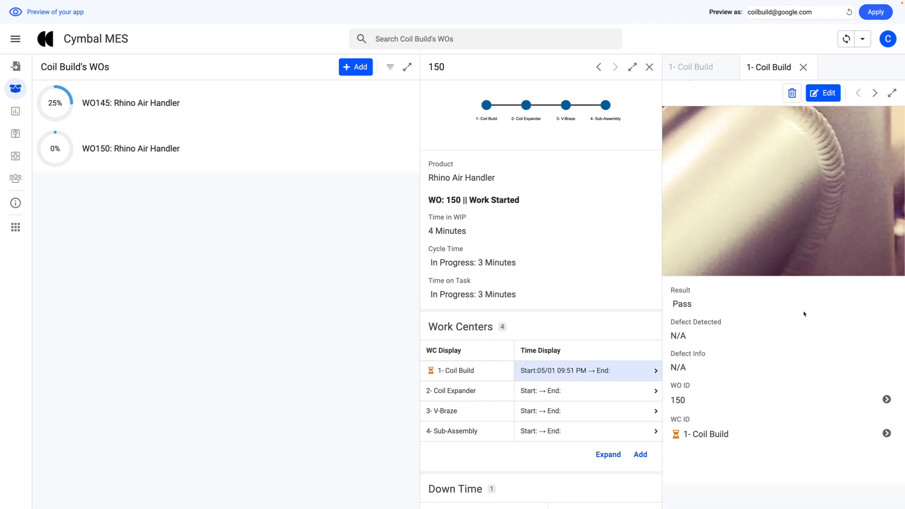
drag(692, 305, 672, 309)
drag(671, 322, 748, 412)
click(758, 376)
- Return to the Coil Build work center and start ending its Electrical Reset downtime, ready to fill in the resolution
click(696, 68)
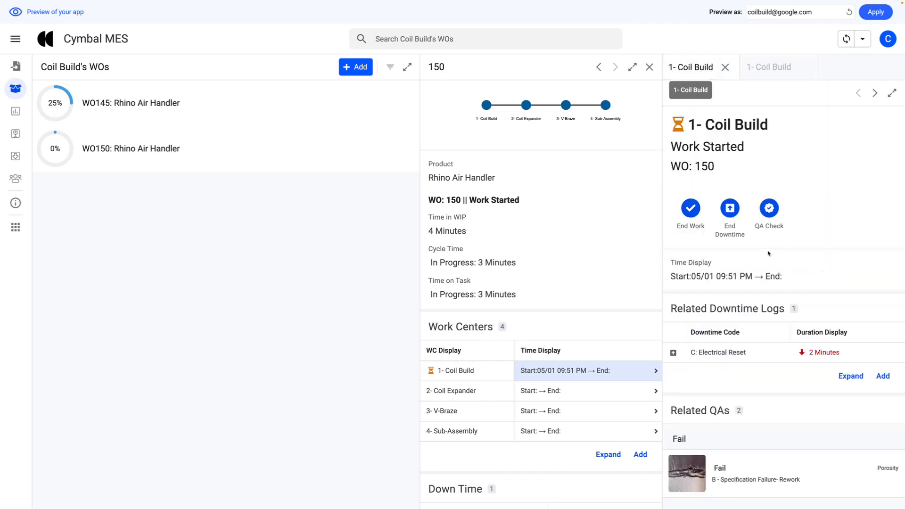
click(730, 208)
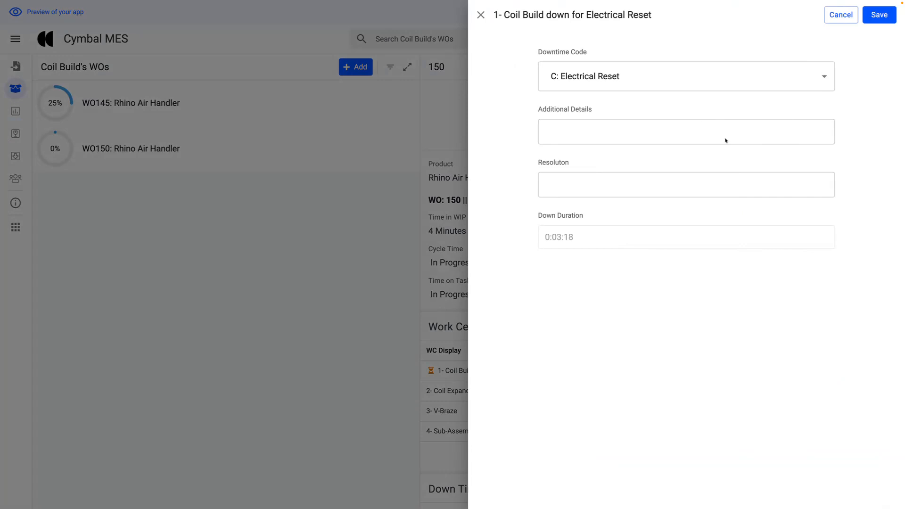
click(724, 190)
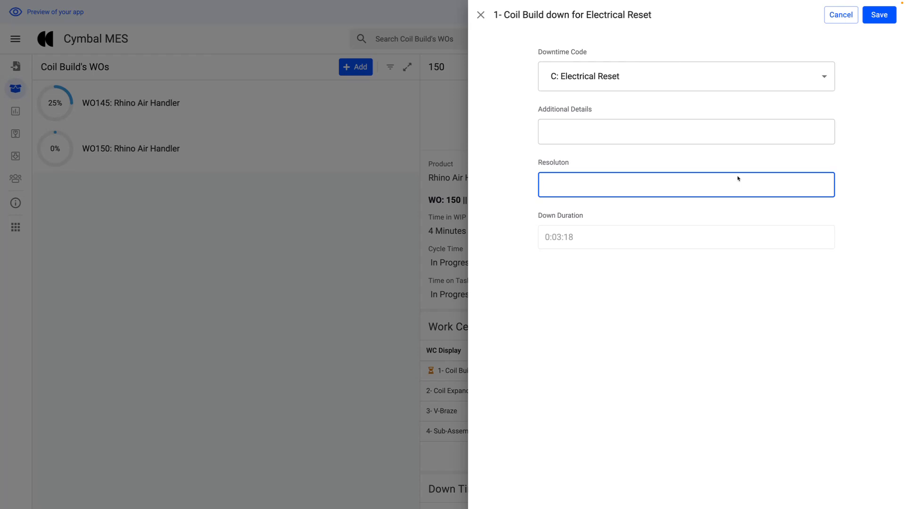
text(the)
key(BackSpace)
key(BackSpace)
key(BackSpace)
key(BackSpace)
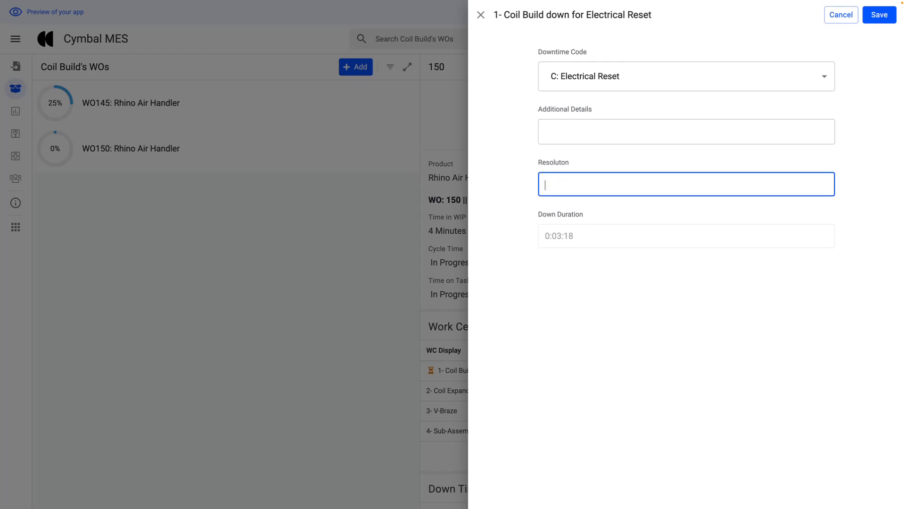
text(It worked after electical r)
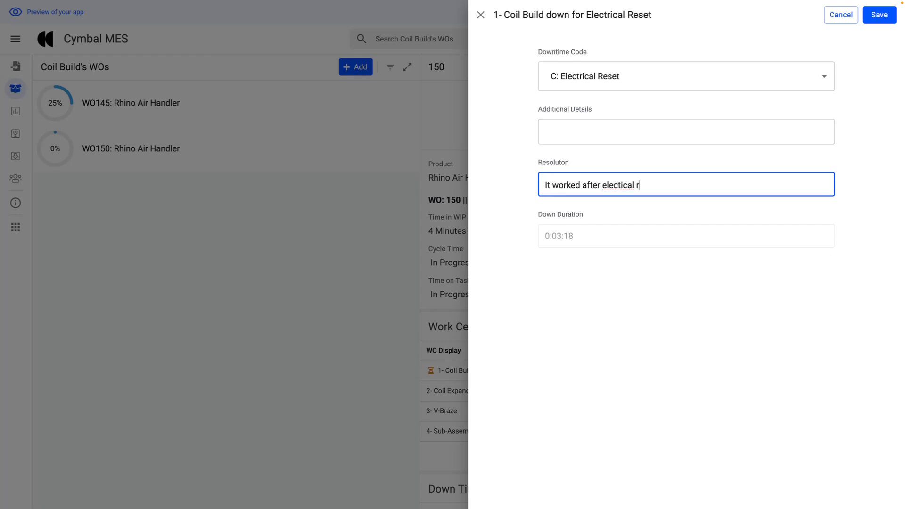
text(eset)
right_click(615, 193)
click(626, 195)
triple_click(539, 186)
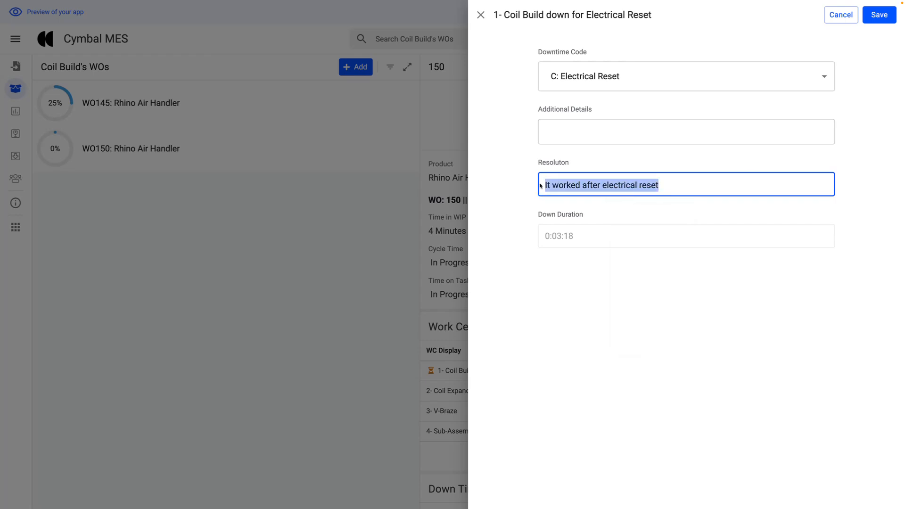
key(BackSpace)
- Enter "It worked after electrical reset" as the downtime resolution and save the record
text(It wo)
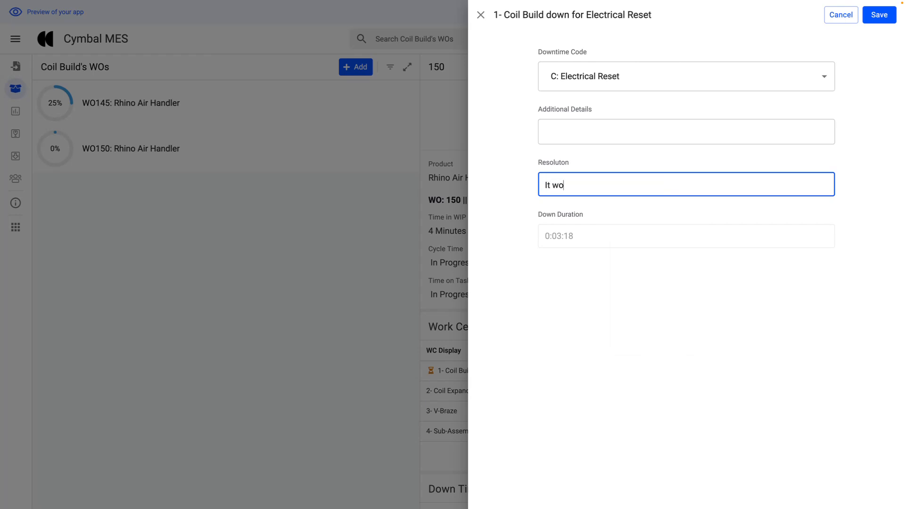
text(rked after electrical reset)
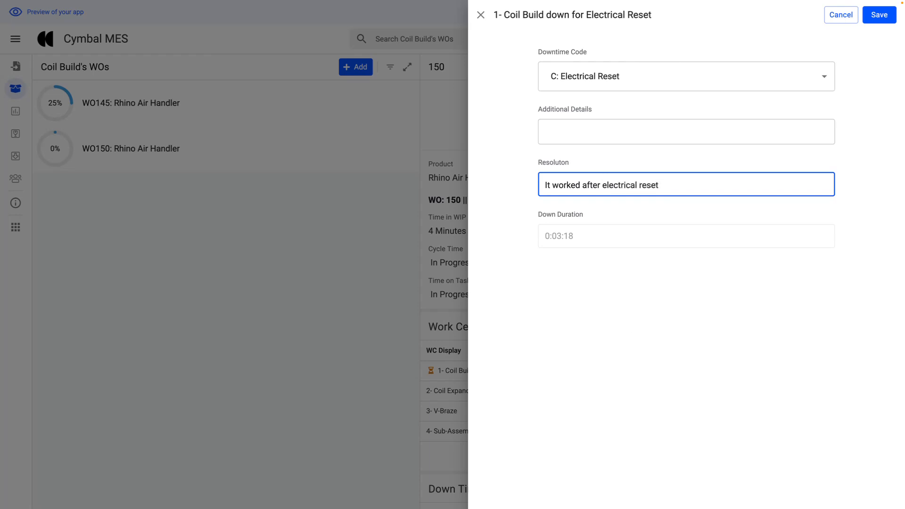
click(633, 328)
click(879, 14)
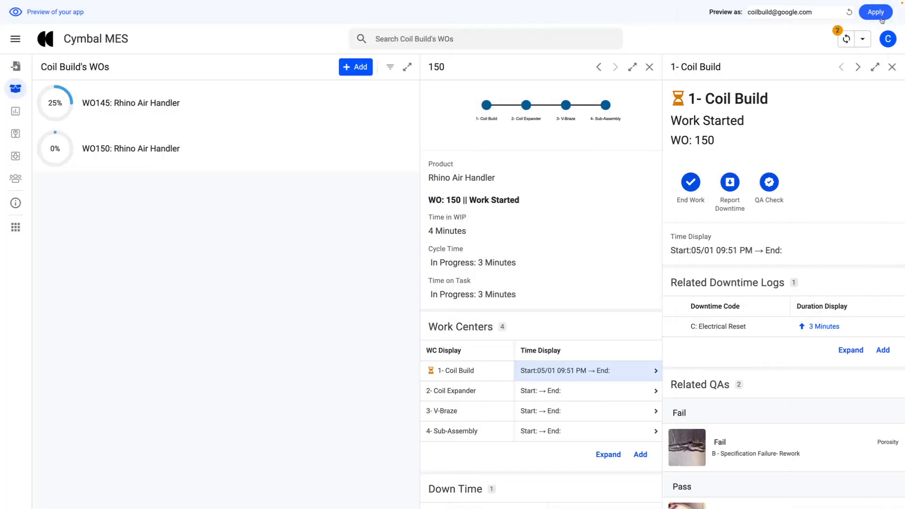
- Open the Electrical Reset downtime log to check its duration, and go back to the Coil Build work center
click(765, 333)
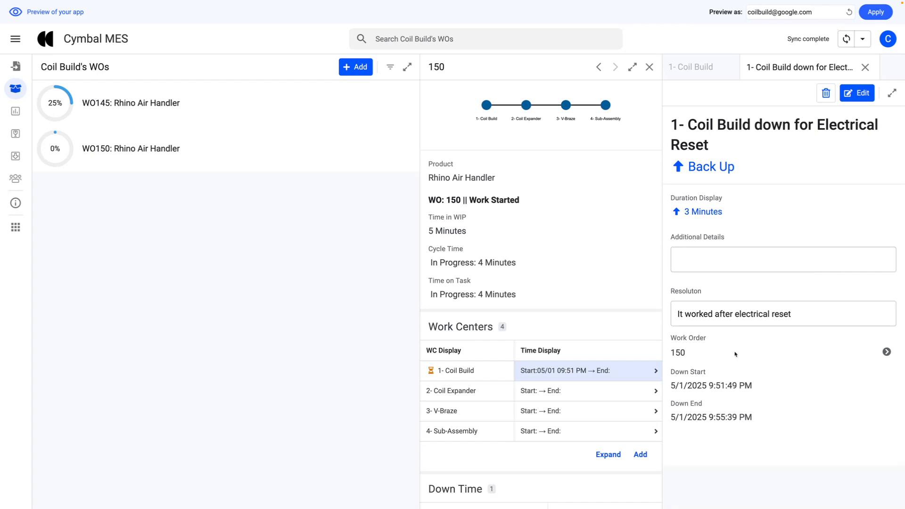
drag(729, 213, 680, 212)
click(698, 66)
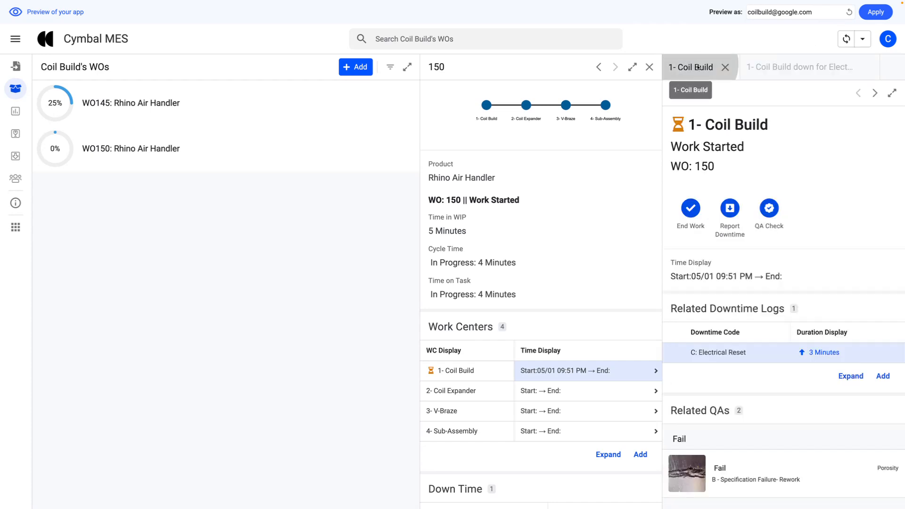
- End work at 1- Coil Build with a hand-drawn signature, and open WO150's 2- Coil Expander work center
scroll(752, 307, down, 1)
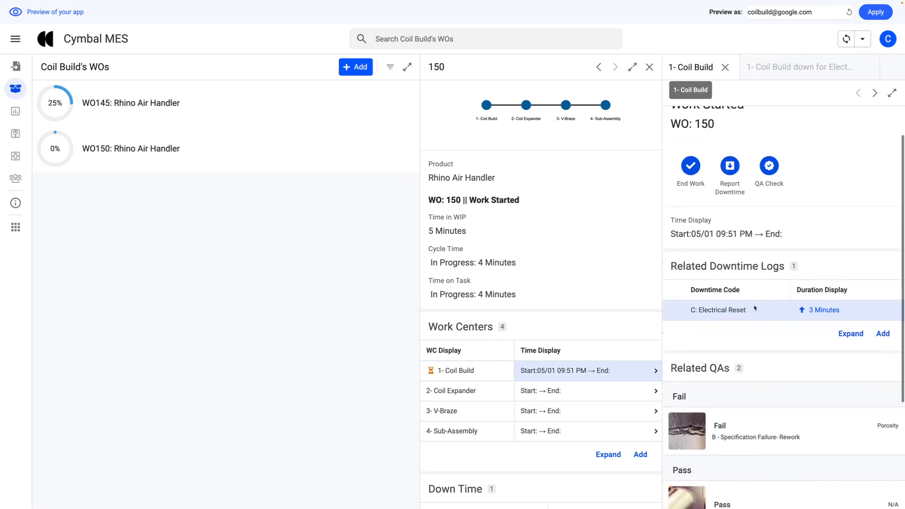
click(690, 168)
click(443, 286)
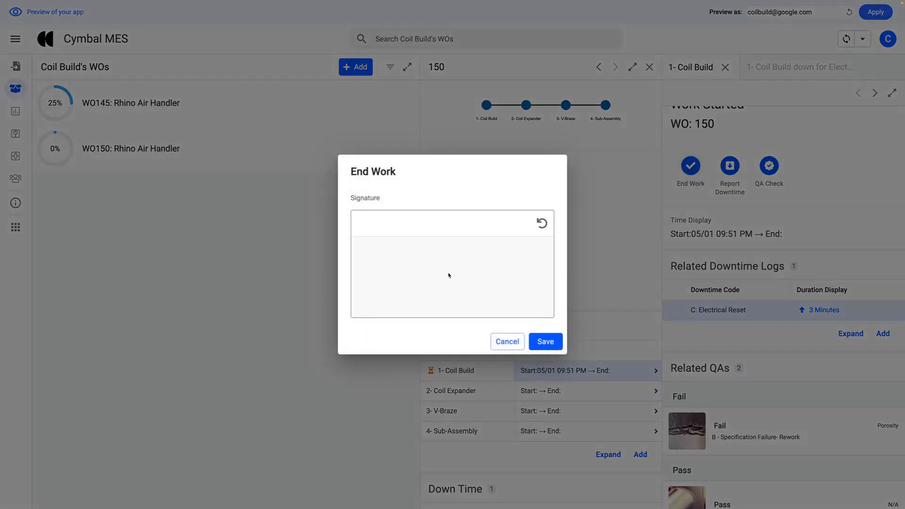
mouse_move(448, 275)
mouse_down()
mouse_move(443, 260)
mouse_move(456, 283)
mouse_move(415, 295)
mouse_move(463, 309)
mouse_up()
click(552, 344)
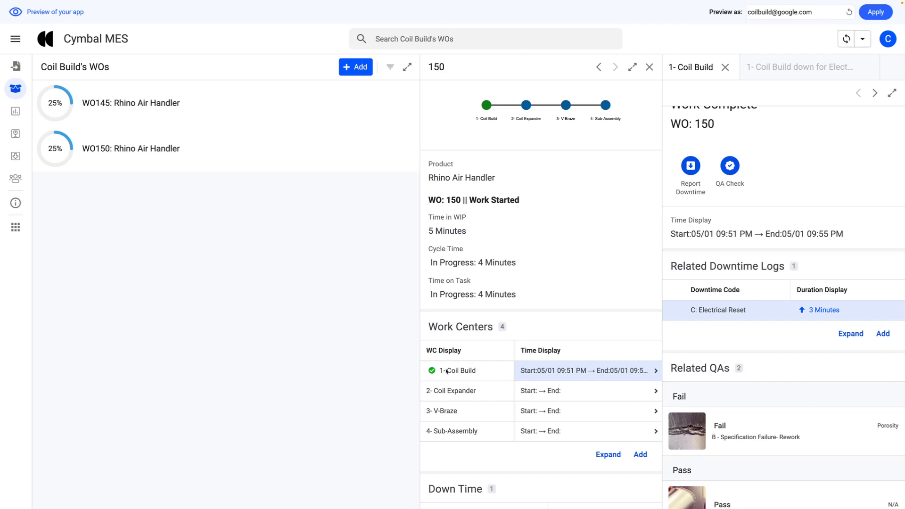
click(542, 391)
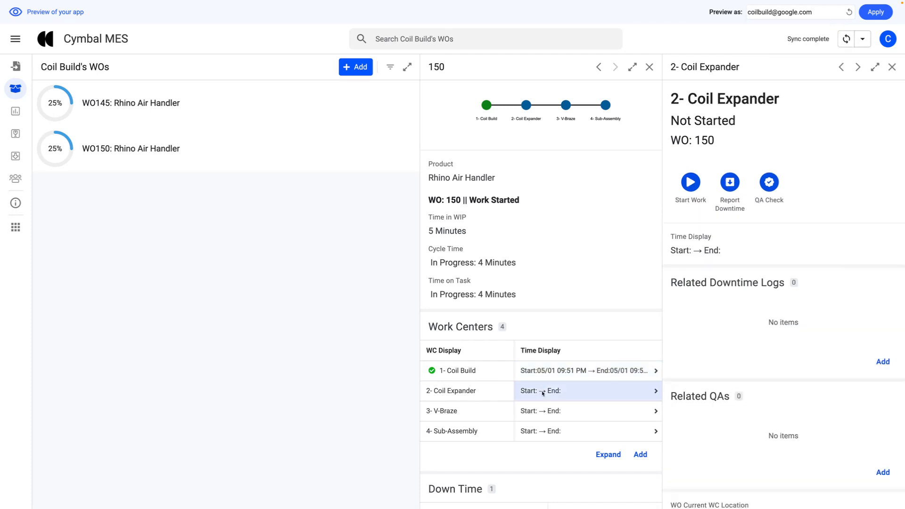
- Start work at WO150's 2- Coil Expander work center
click(690, 183)
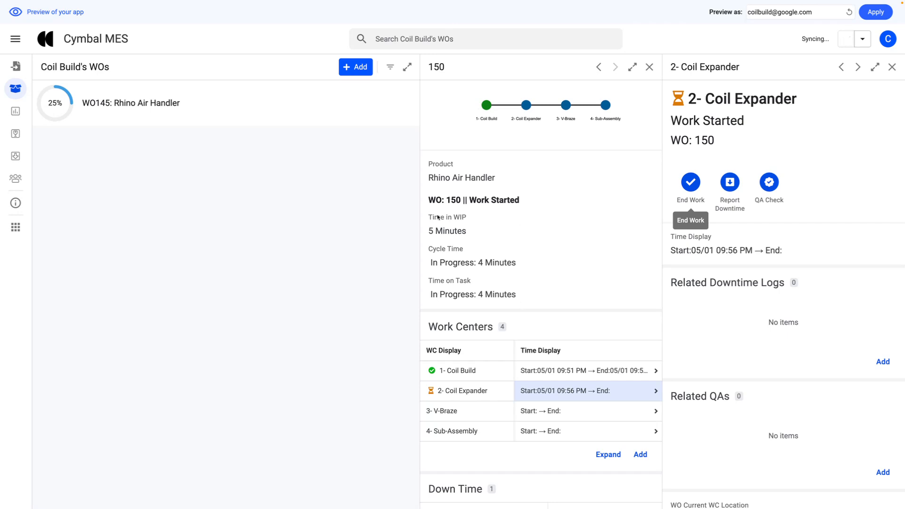
- Examine WO150's Time in WIP, Cycle Time and Time on Task, and look through its work centers, downtime and projected schedule details
drag(428, 220, 523, 267)
click(485, 239)
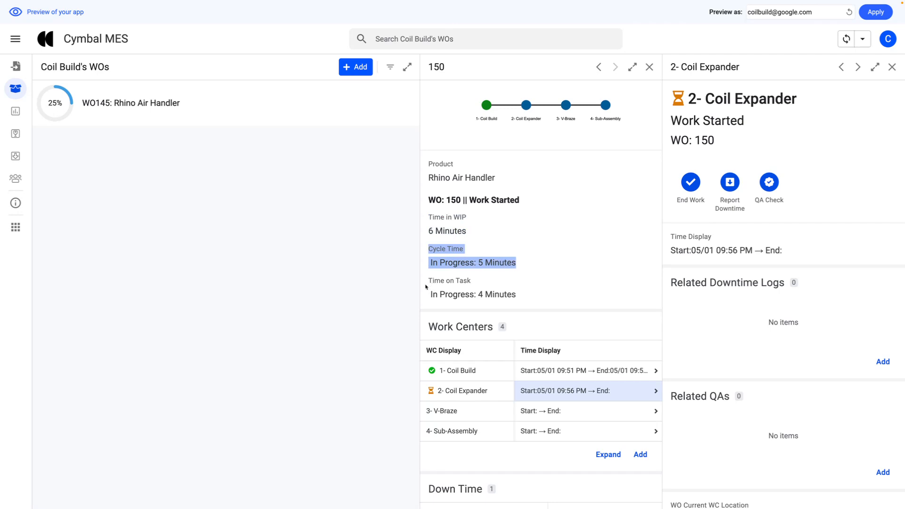
drag(426, 291, 547, 305)
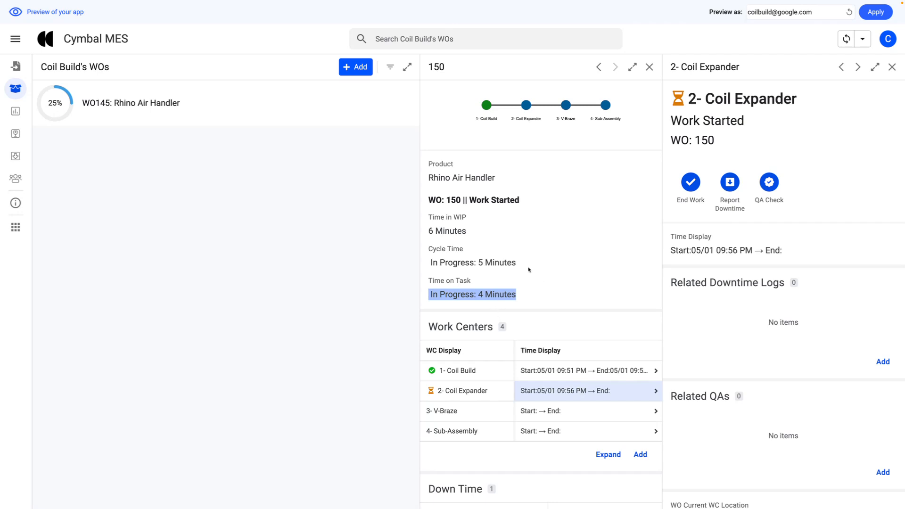
drag(526, 267, 429, 266)
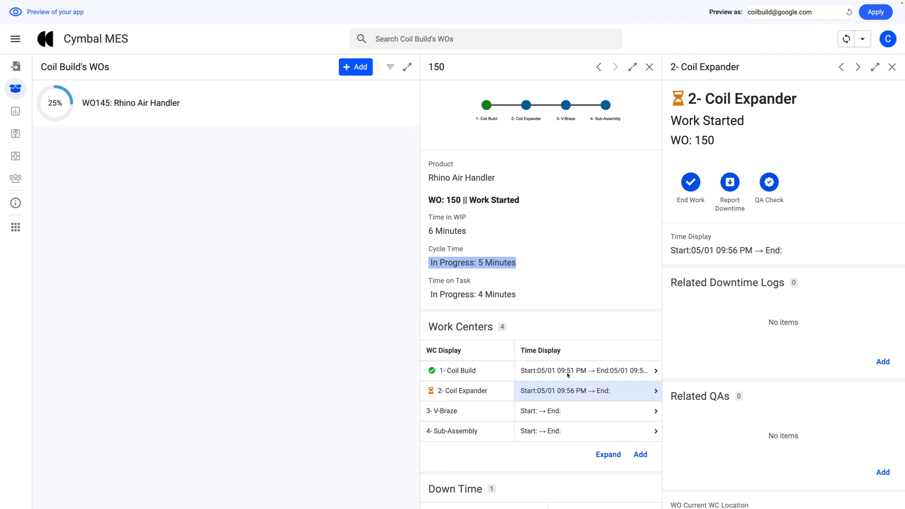
drag(480, 239, 427, 217)
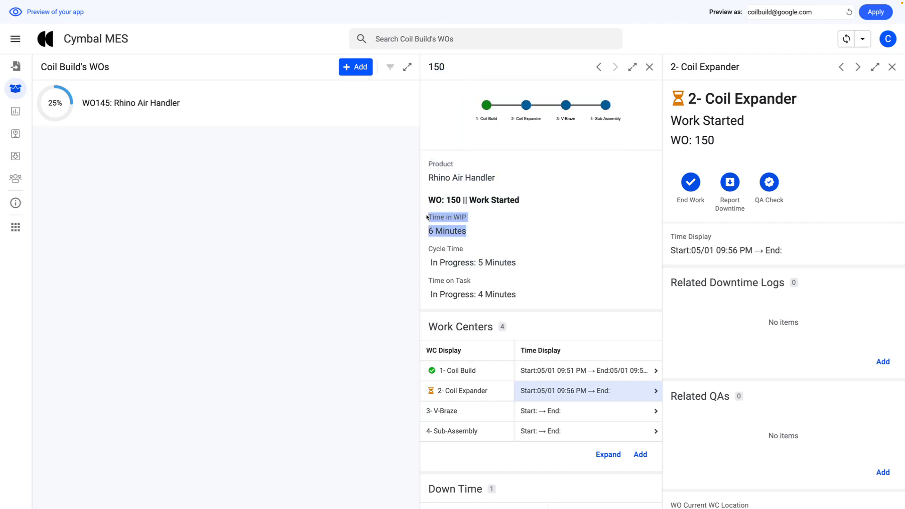
drag(497, 233, 425, 234)
scroll(542, 434, down, 5)
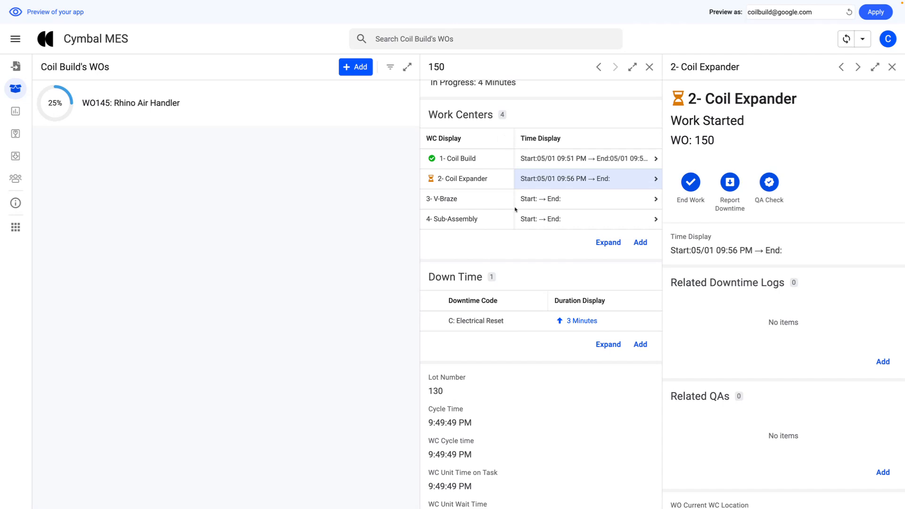
scroll(521, 277, down, 1)
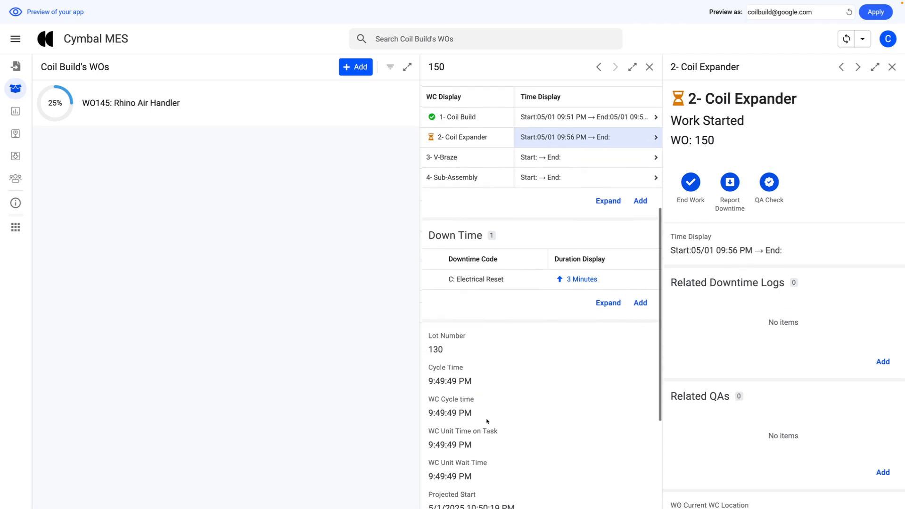
scroll(485, 436, up, 5)
scroll(483, 434, down, 7)
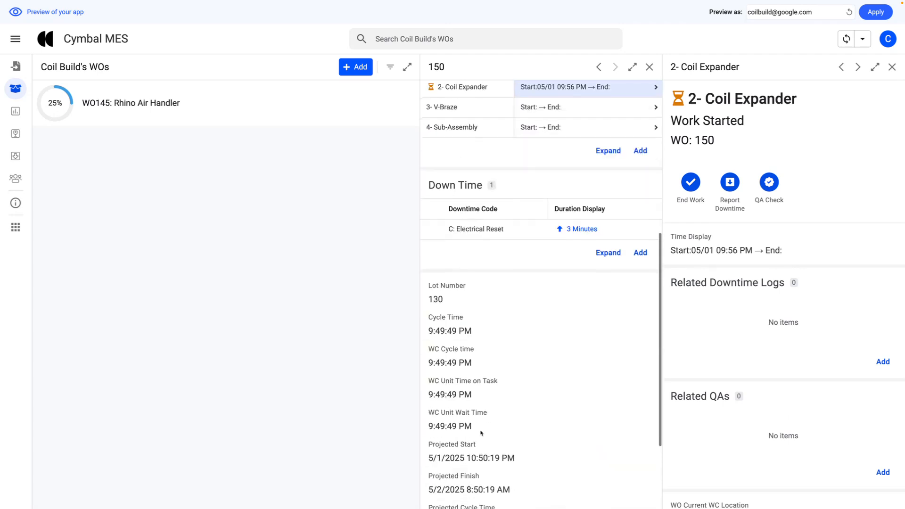
scroll(482, 433, up, 7)
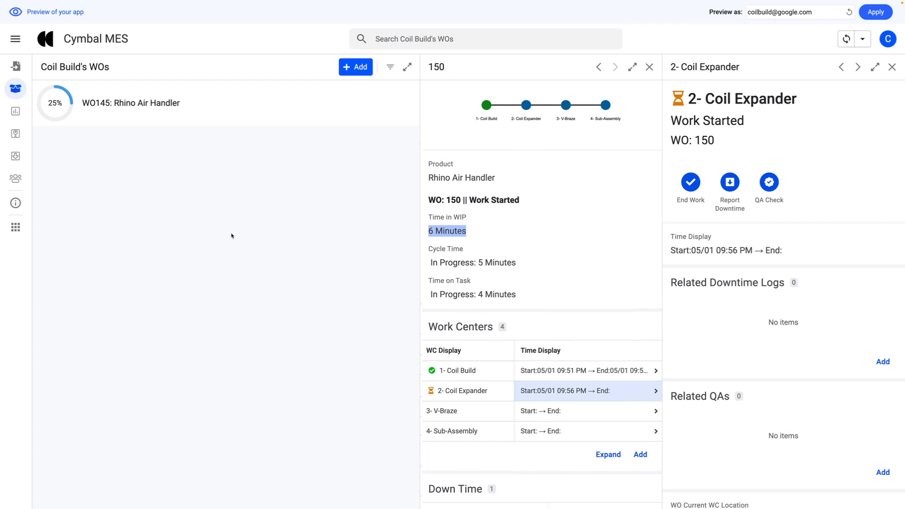
- Review the Analytics charts, Defect Codes and Downtime Codes views, and return to the Released WOs overview
click(16, 112)
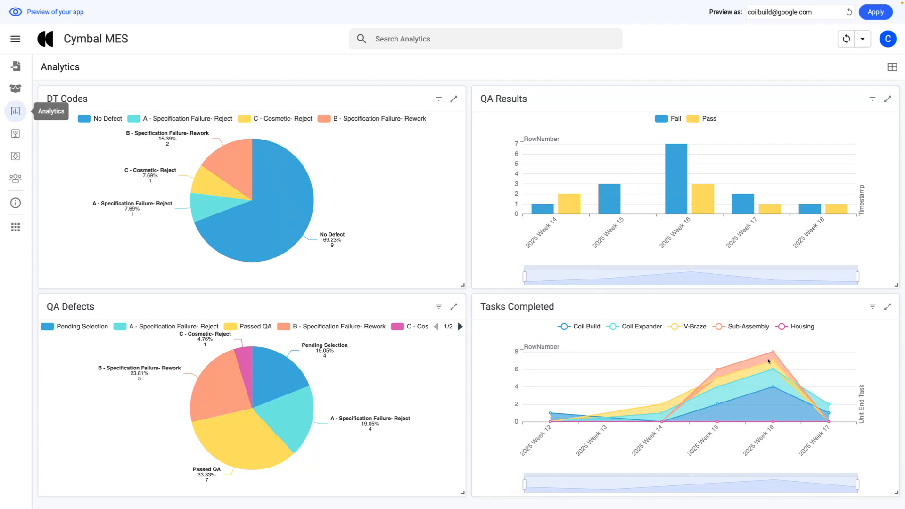
click(16, 133)
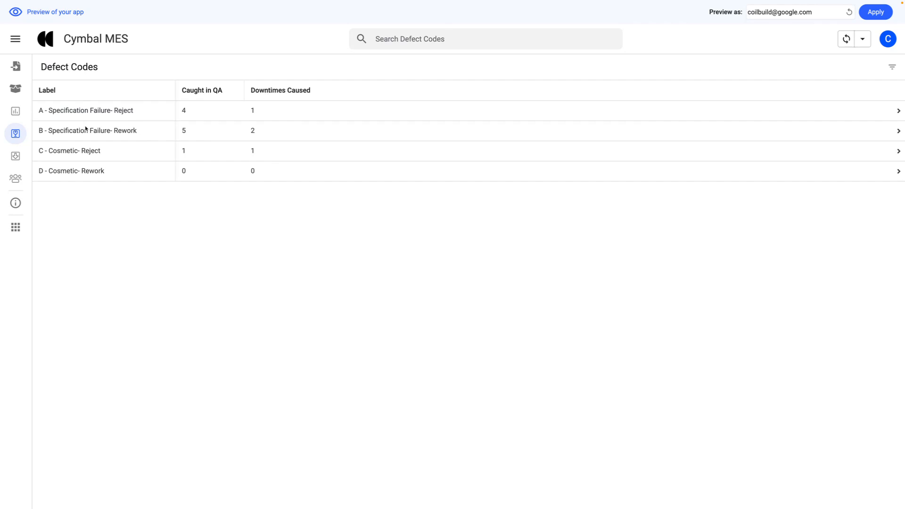
click(16, 157)
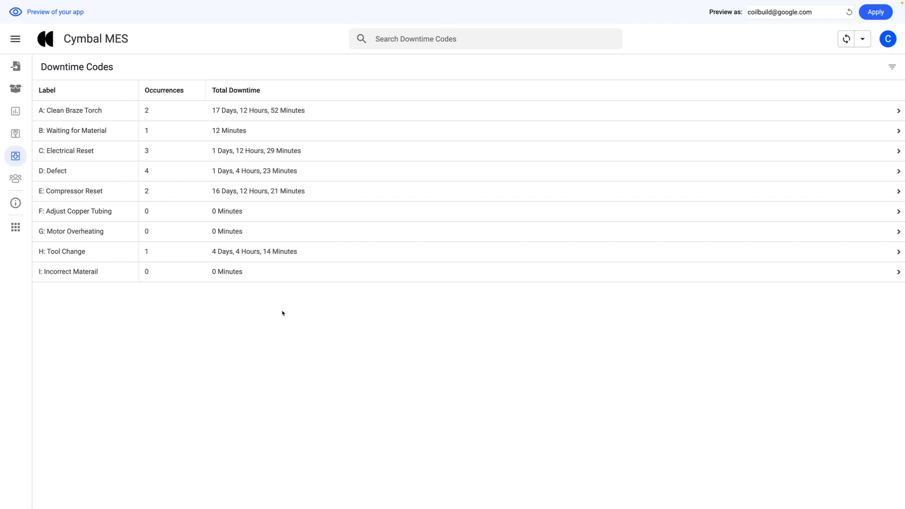
click(16, 66)
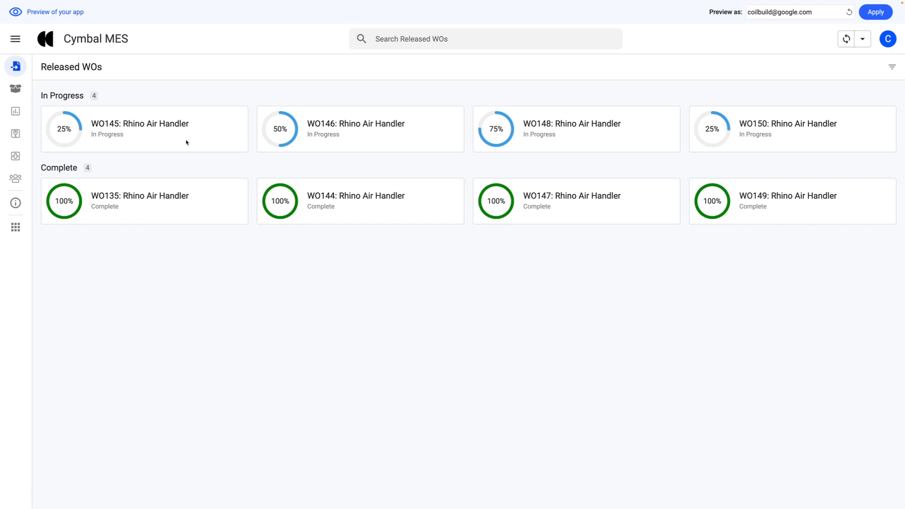